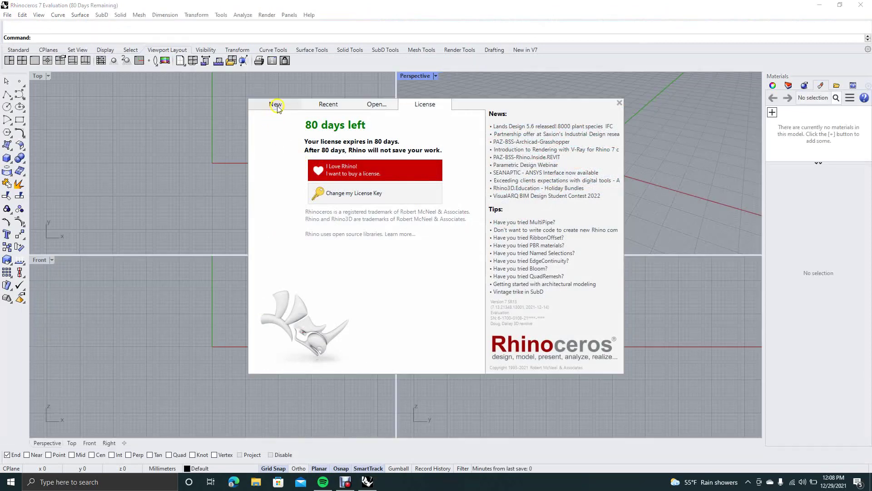
# Start a model from the Small Objects - Inches template and draw a 6-inch diameter circle centered on the origin in the Top view
pyautogui.click(275, 106)
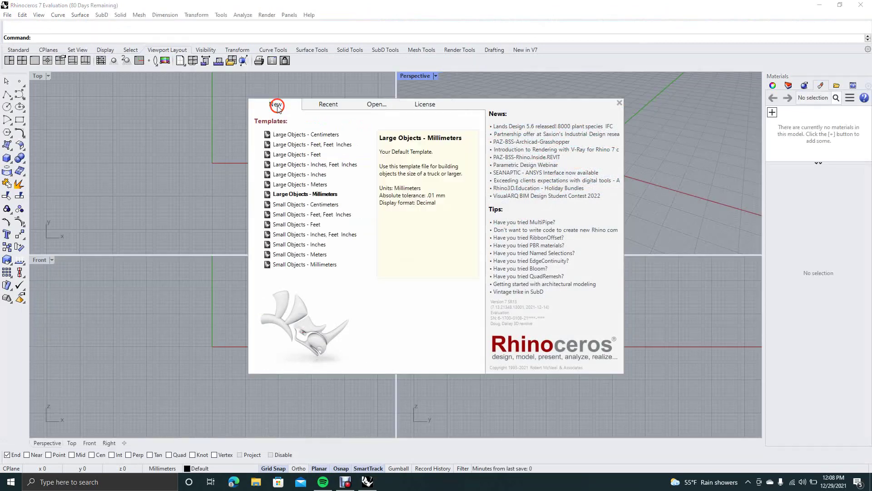
pyautogui.click(308, 245)
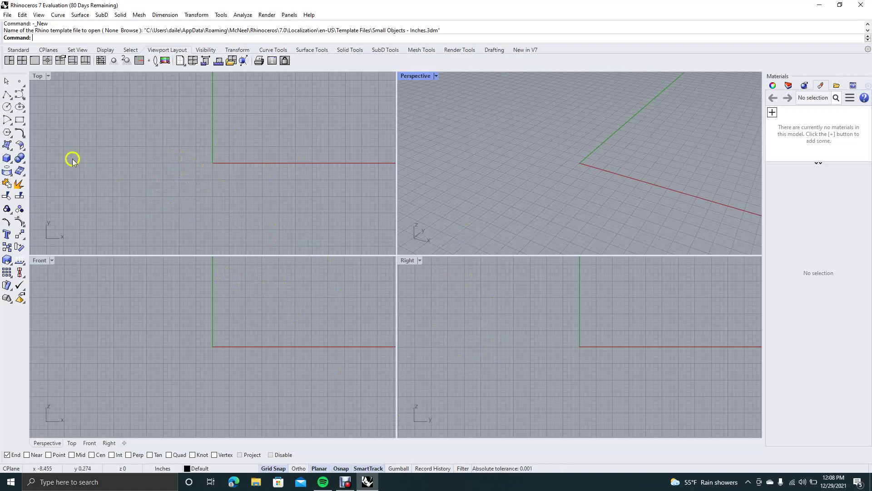
pyautogui.click(7, 107)
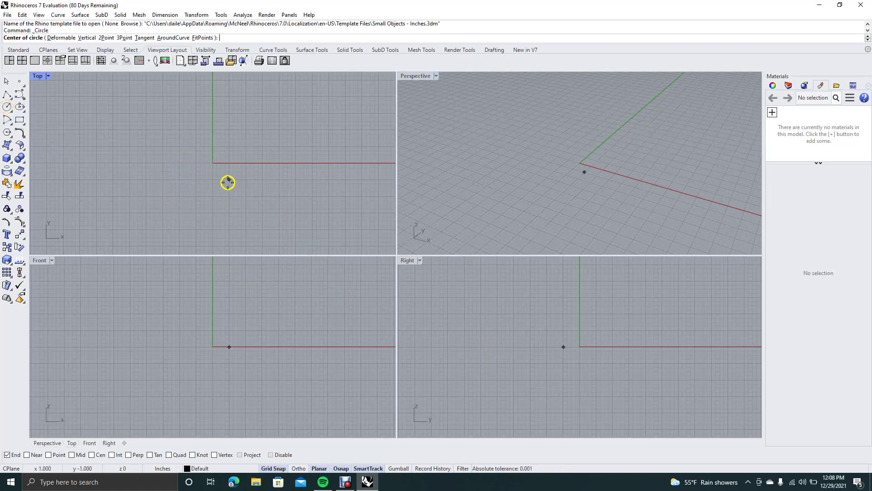
pyautogui.click(213, 163)
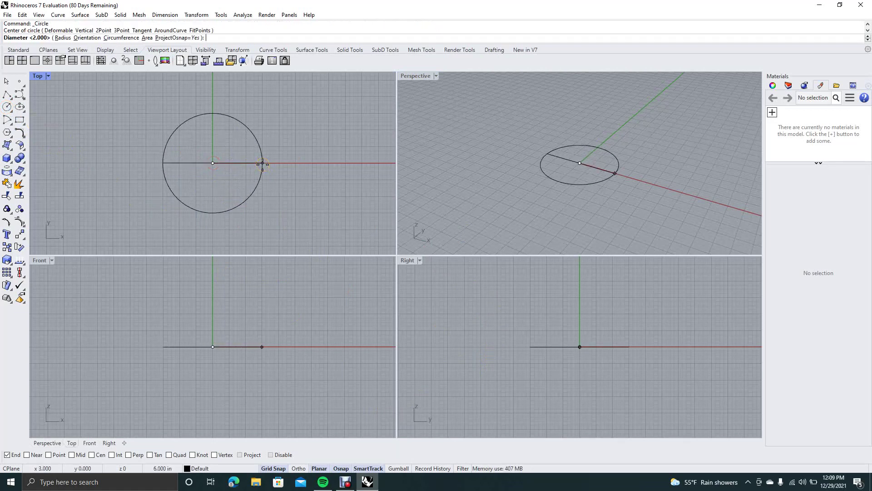
pyautogui.click(262, 163)
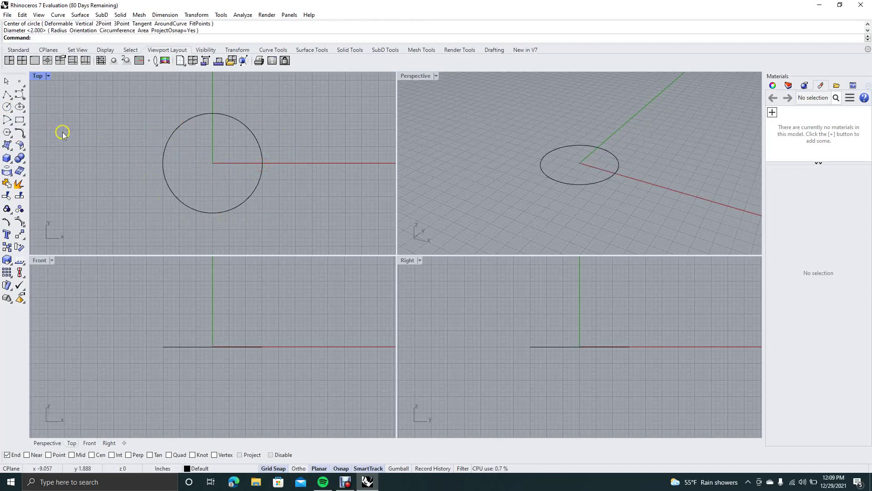
# Draw a rectangle centered on the origin in the Top view, with its corner at 3, 3 so that it encloses the circle
pyautogui.click(21, 120)
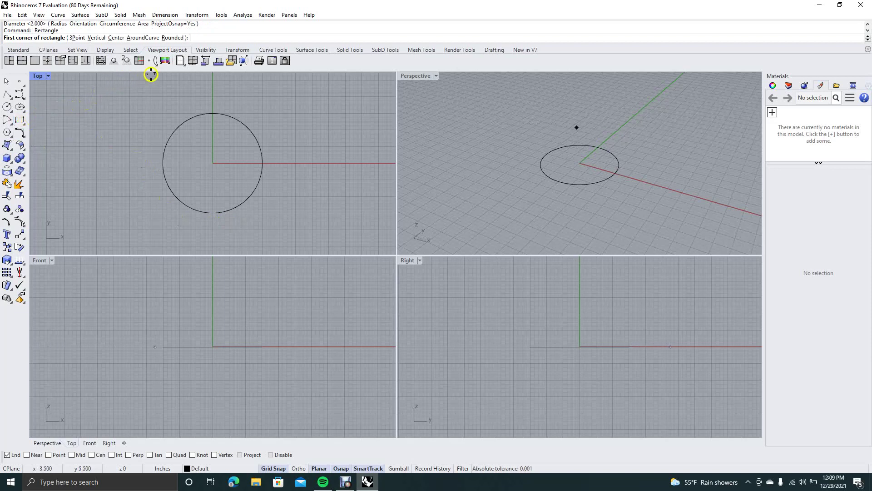
pyautogui.click(115, 39)
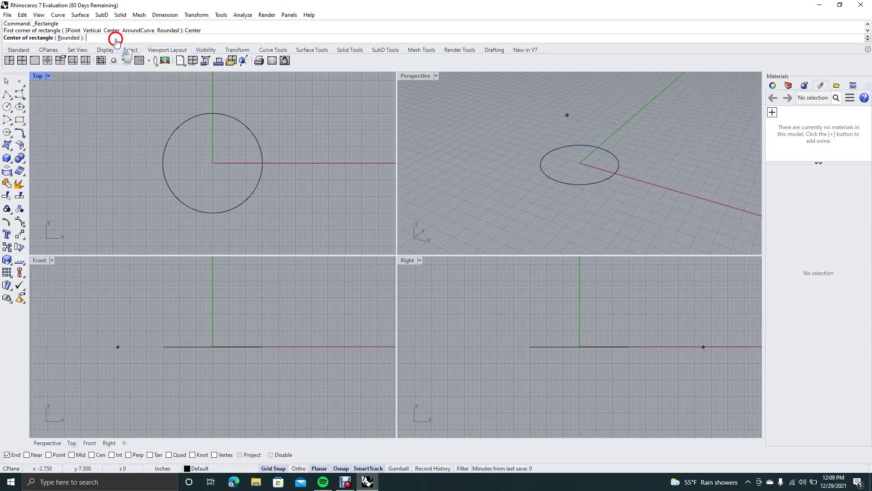
pyautogui.click(213, 162)
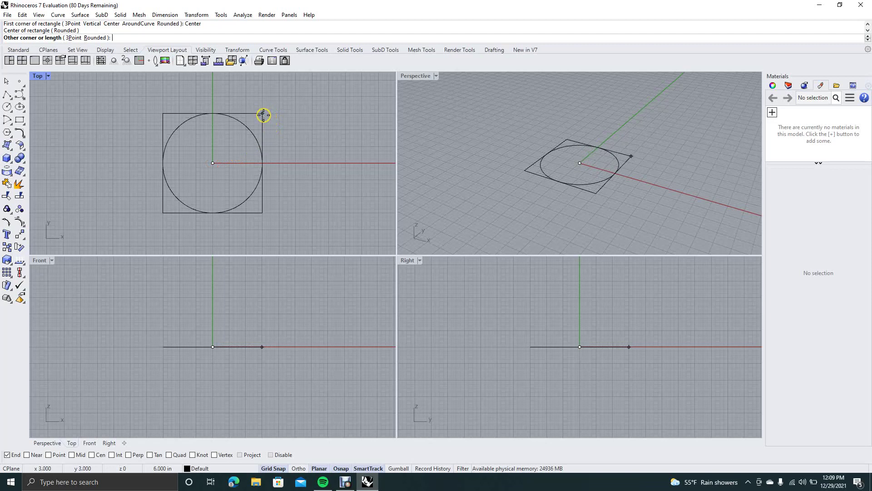
pyautogui.click(263, 114)
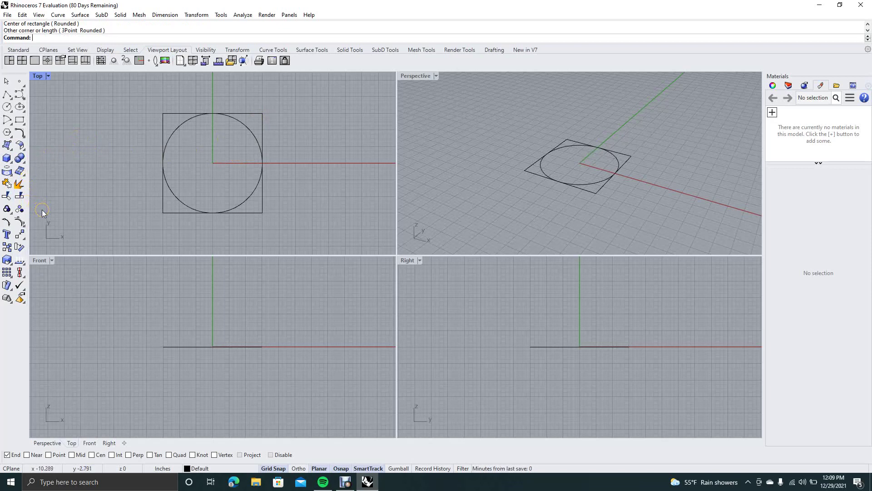
# Draw an inscribed 8-sided polygon centered on the origin in the Top view, with a radius of about 1.35 inches
pyautogui.click(7, 132)
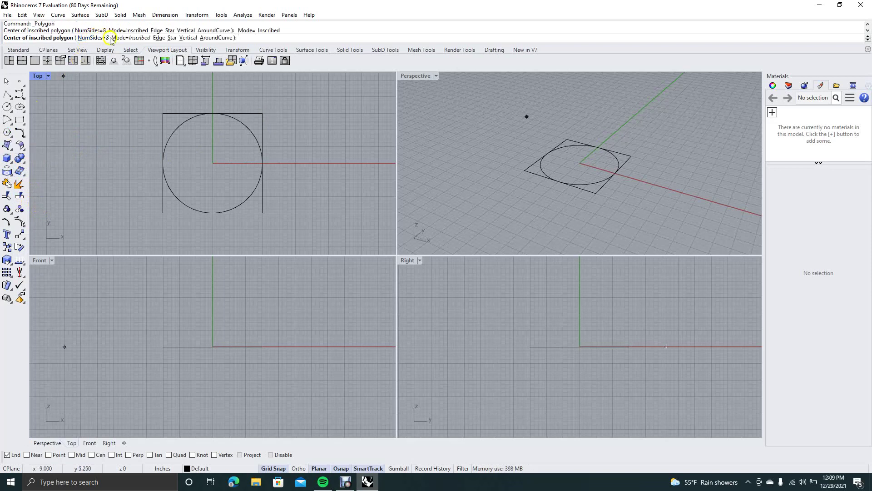
pyautogui.click(213, 162)
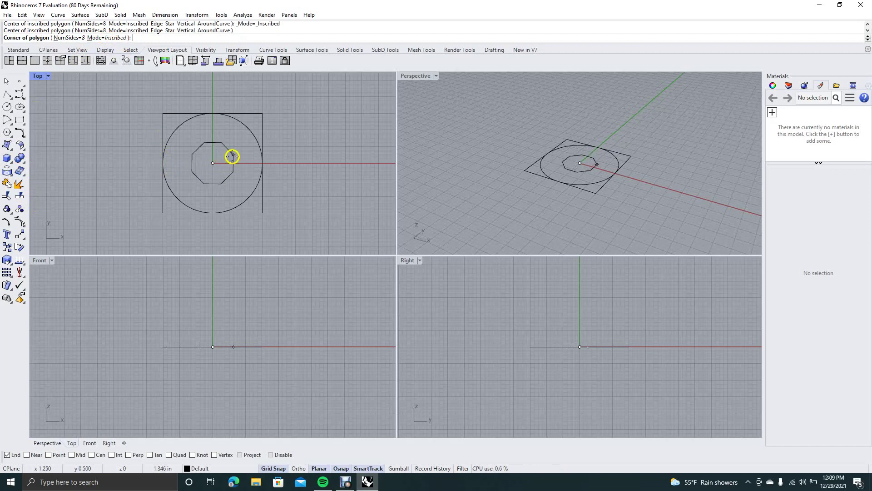
pyautogui.click(232, 156)
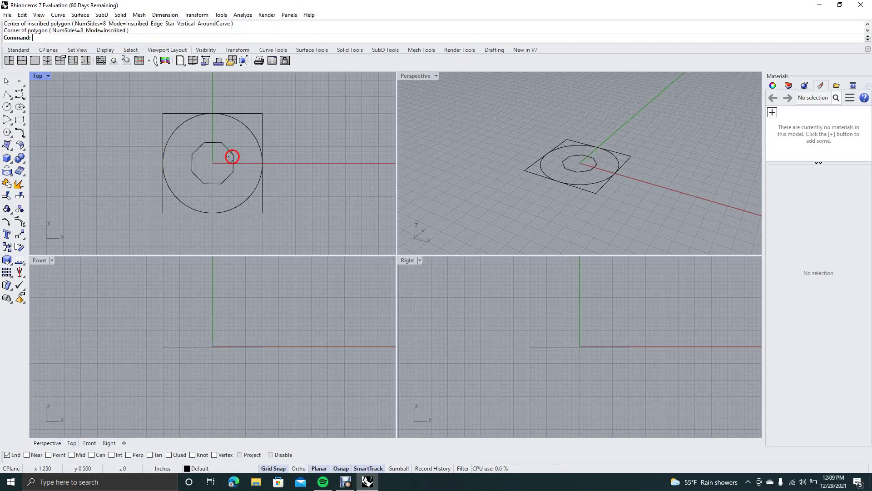
pyautogui.click(6, 82)
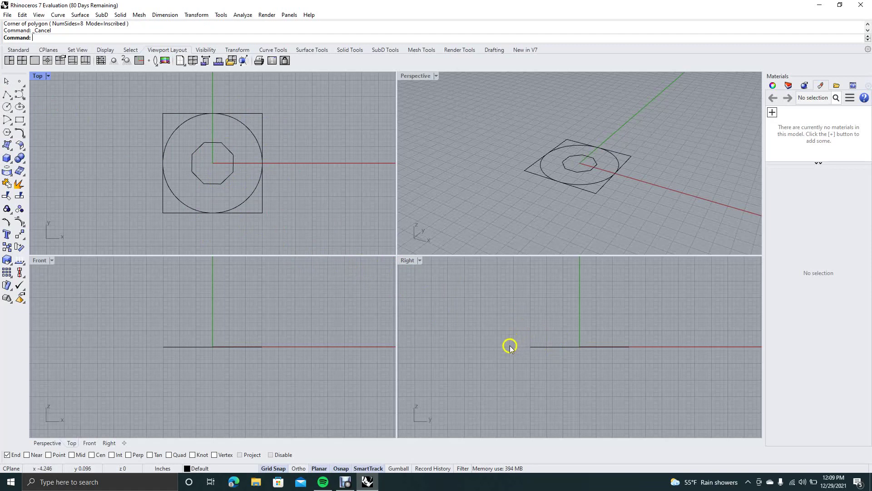
# Move the square straight up 2 inches above the circle in the Right view
pyautogui.write('ove')
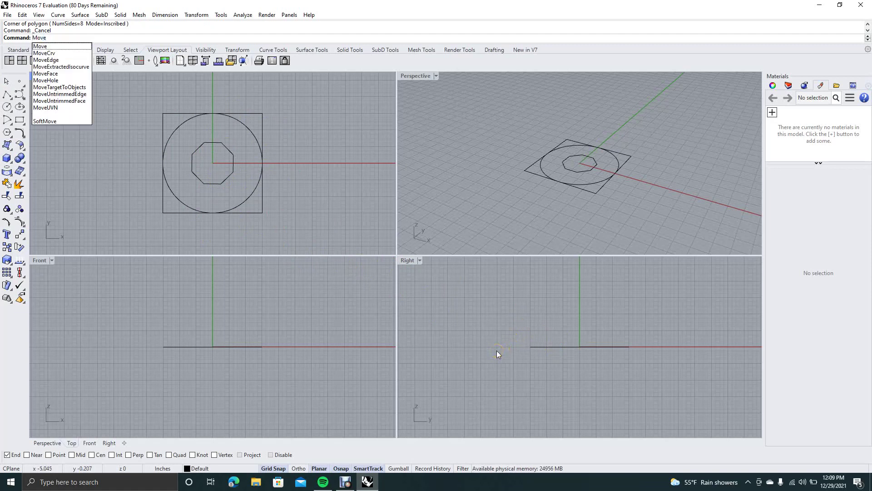
pyautogui.press('Return')
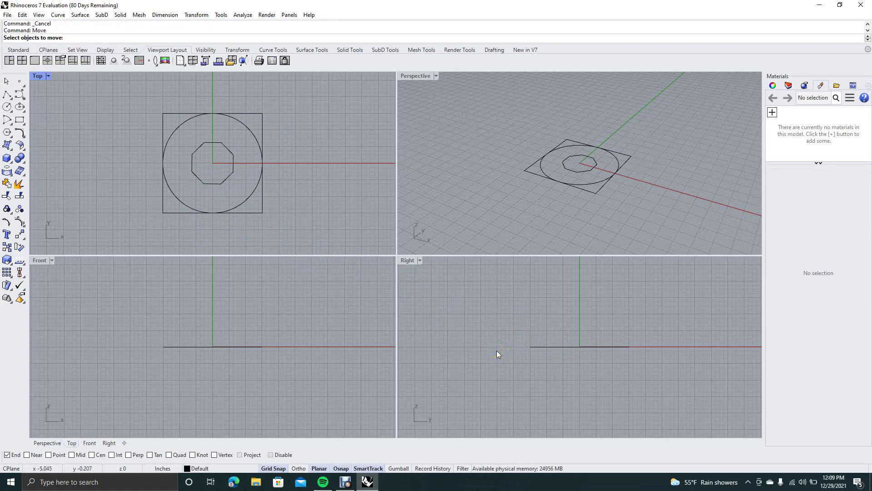
pyautogui.moveTo(578, 348); pyautogui.dragTo(602, 372)
pyautogui.rightClick(588, 369)
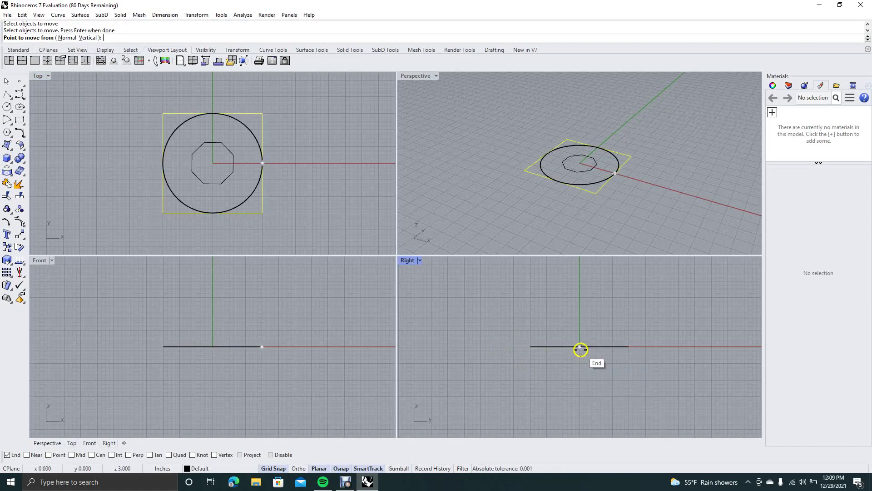
pyautogui.click(580, 348)
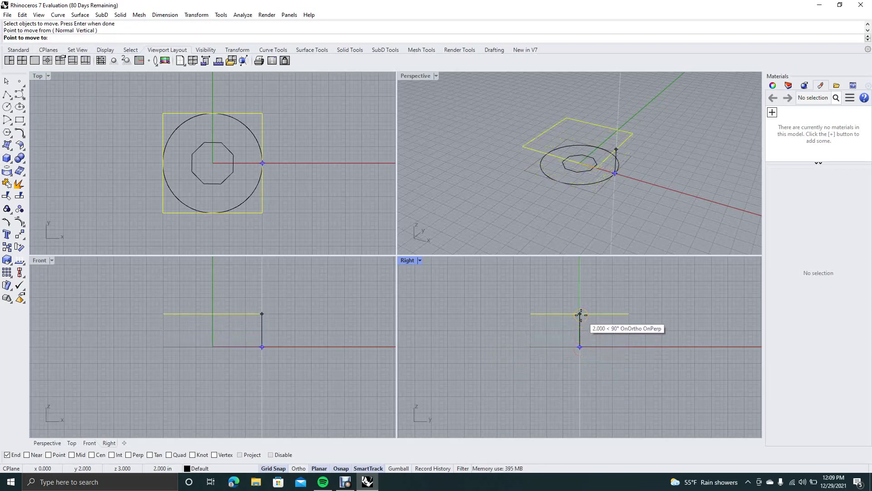
pyautogui.click(580, 314)
# Move the octagon straight up 4.75 inches above the circle in the Right view
pyautogui.rightClick(553, 356)
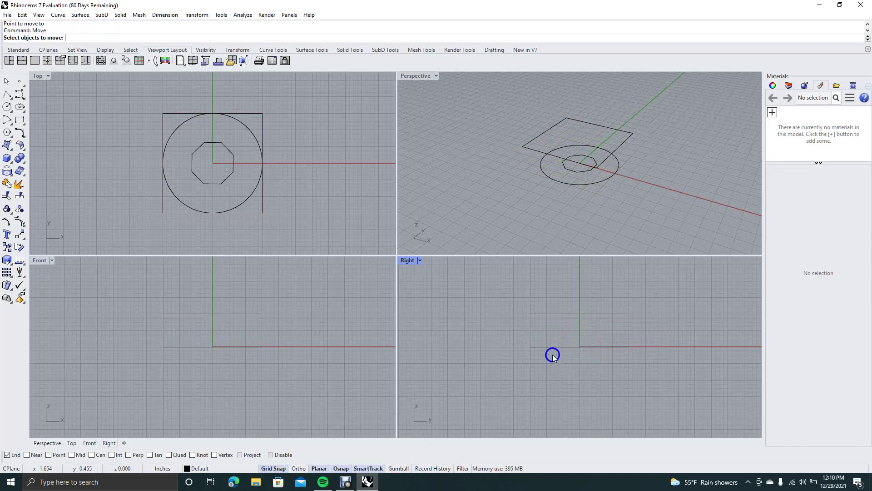
pyautogui.click(579, 347)
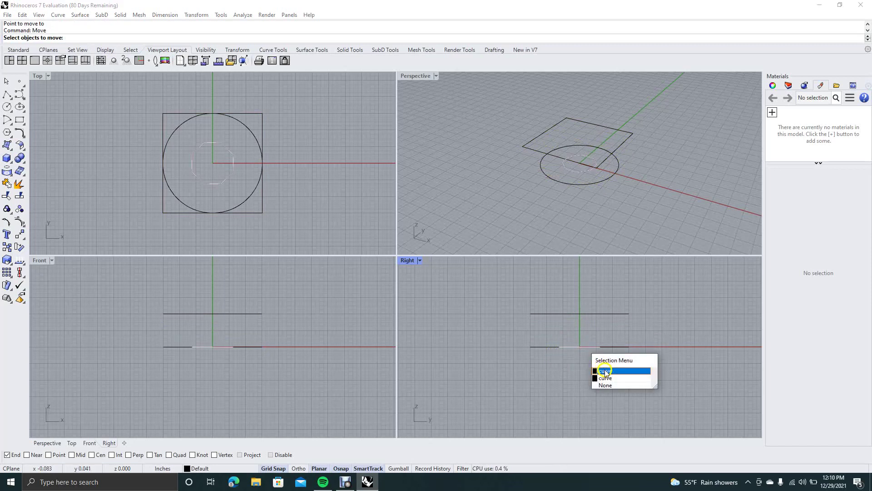
pyautogui.click(606, 371)
pyautogui.rightClick(588, 365)
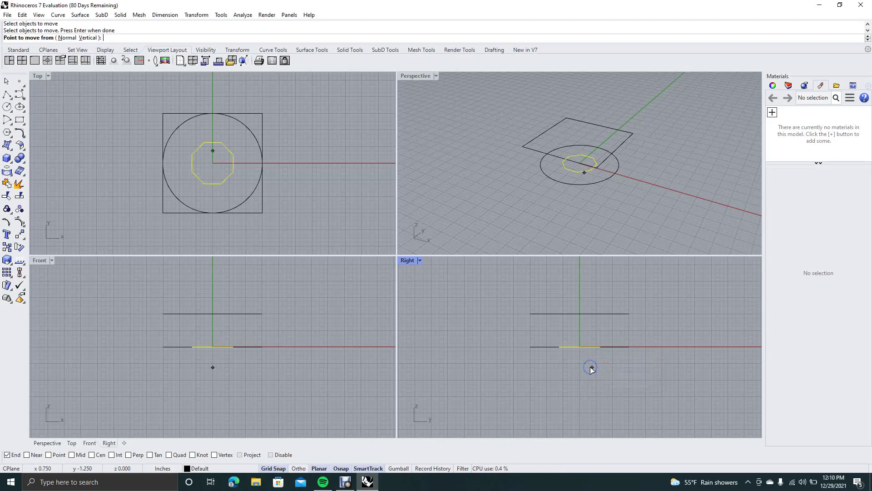
pyautogui.click(580, 351)
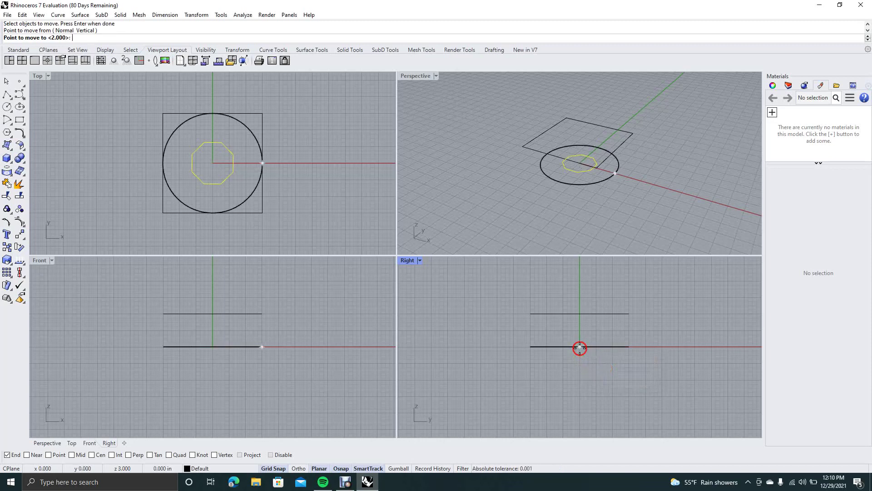
pyautogui.click(580, 268)
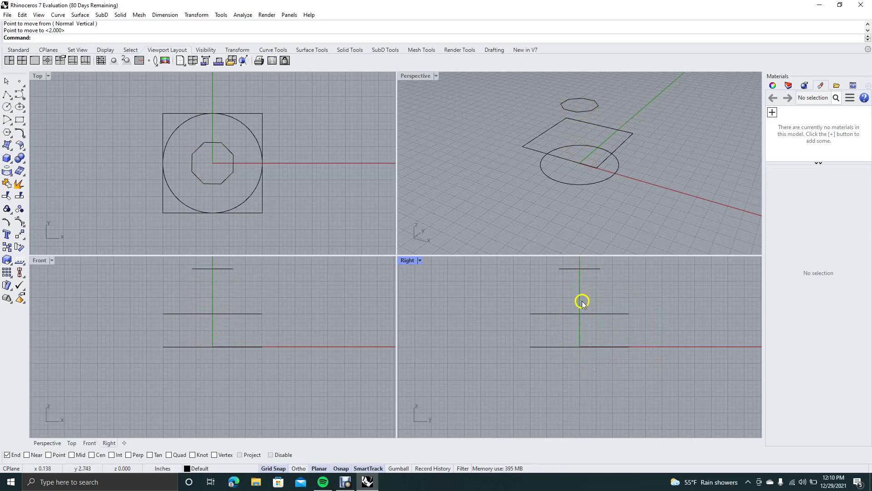
# Move the square up about another 0.5 inch in the Right view
pyautogui.press('Return')
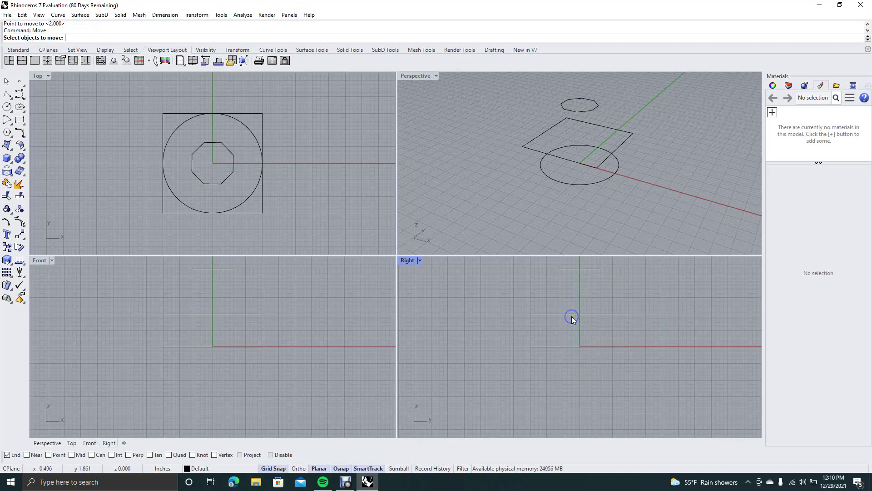
pyautogui.click(580, 314)
pyautogui.rightClick(580, 314)
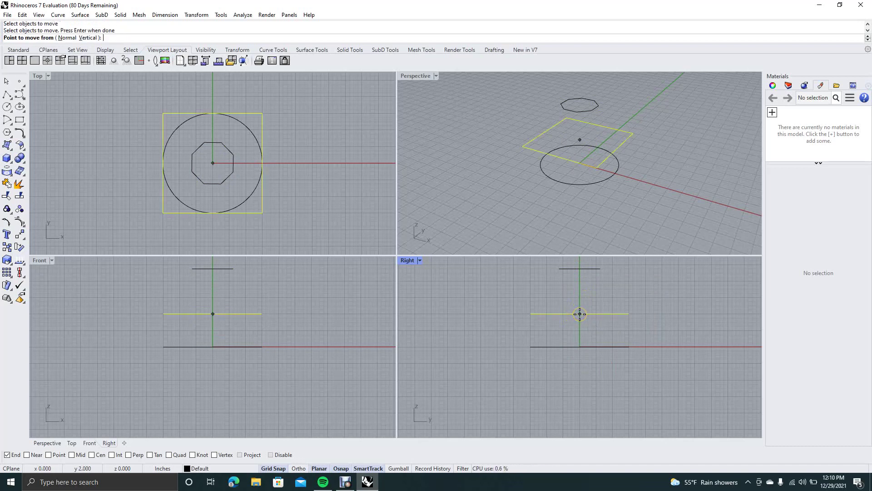
pyautogui.click(580, 313)
pyautogui.click(580, 306)
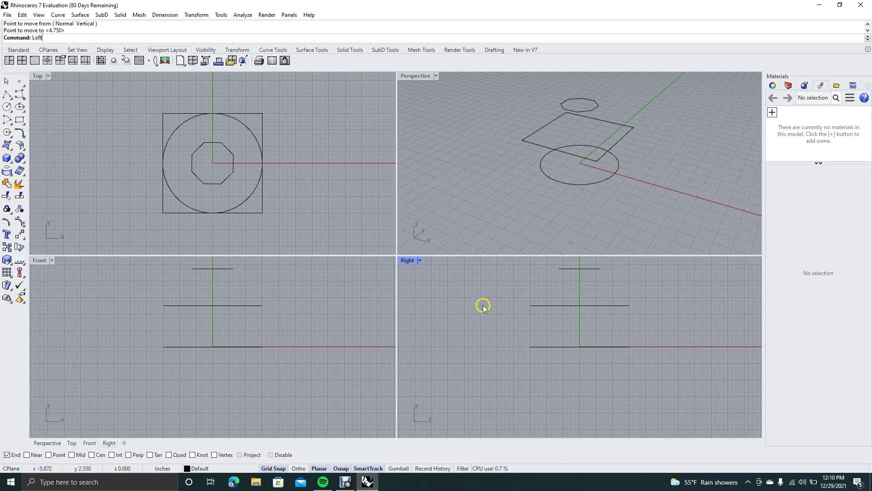
# Loft a surface through the circle, square and octagon, using the Normal style without simplifying the curves
pyautogui.press('Return')
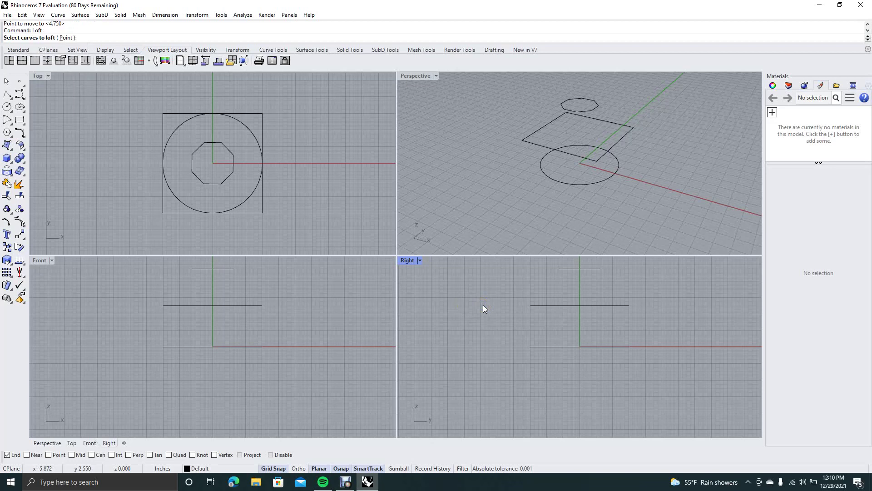
pyautogui.click(481, 329)
pyautogui.click(509, 264)
pyautogui.moveTo(501, 260); pyautogui.dragTo(668, 373)
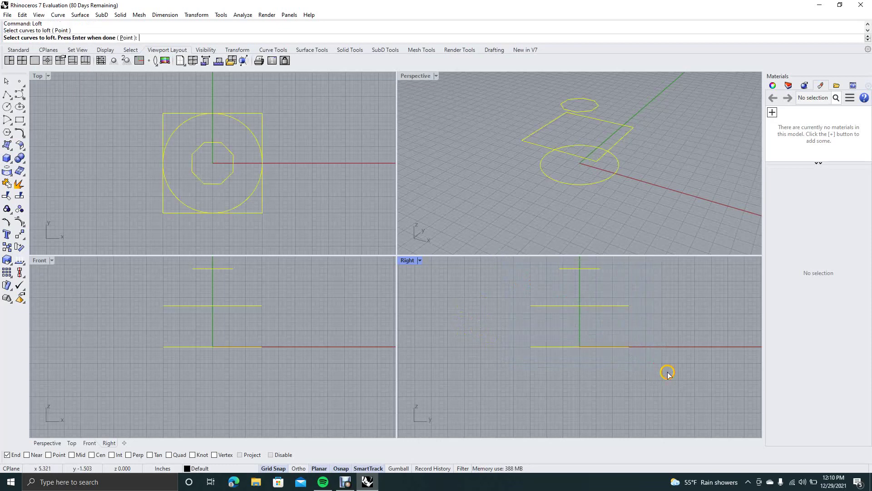
pyautogui.rightClick(612, 386)
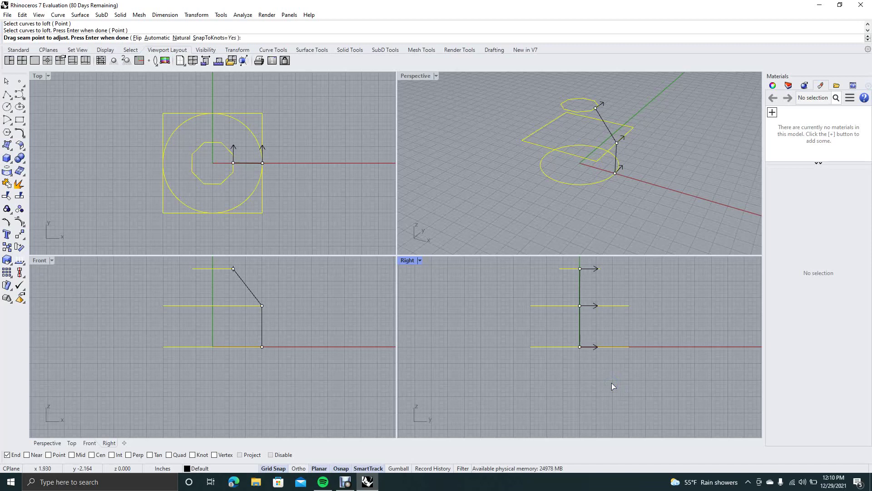
pyautogui.rightClick(611, 386)
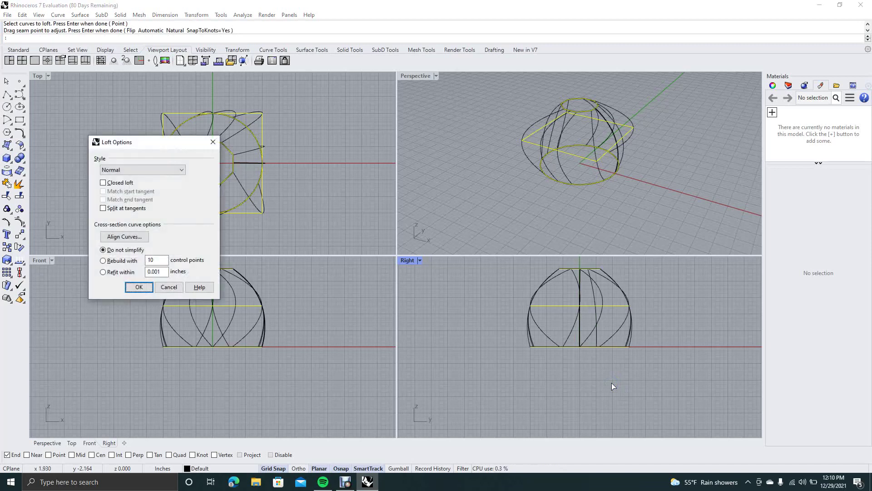
pyautogui.click(140, 287)
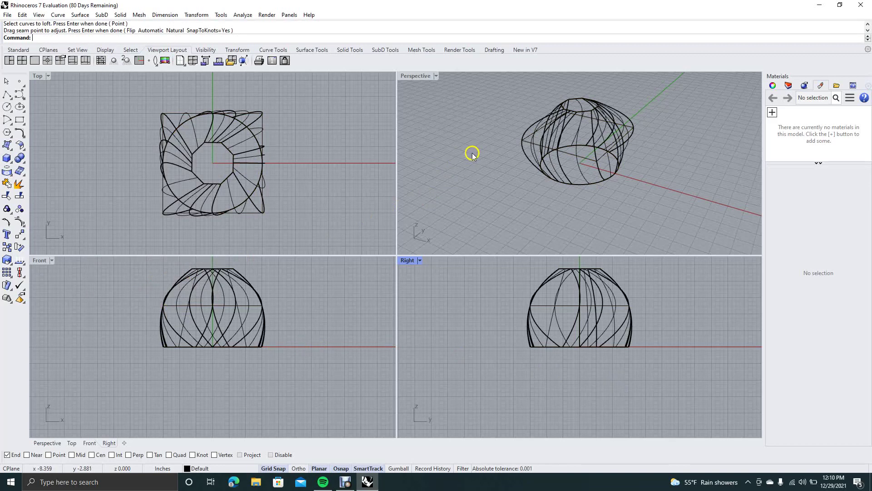
# Set the Perspective view's display mode to Rendered
pyautogui.click(438, 135)
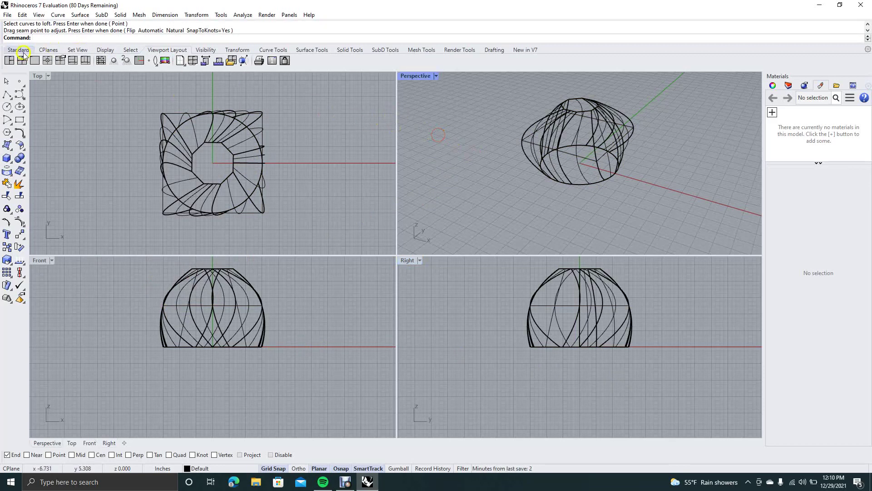
pyautogui.click(38, 15)
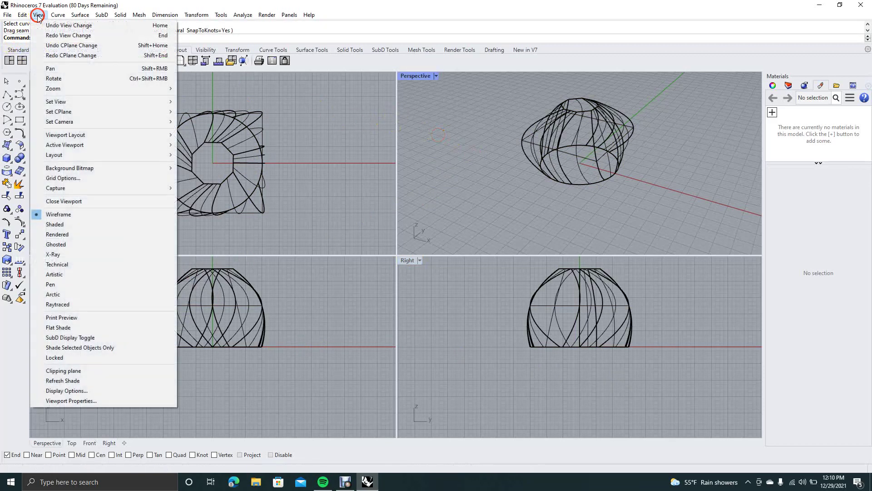
pyautogui.click(66, 235)
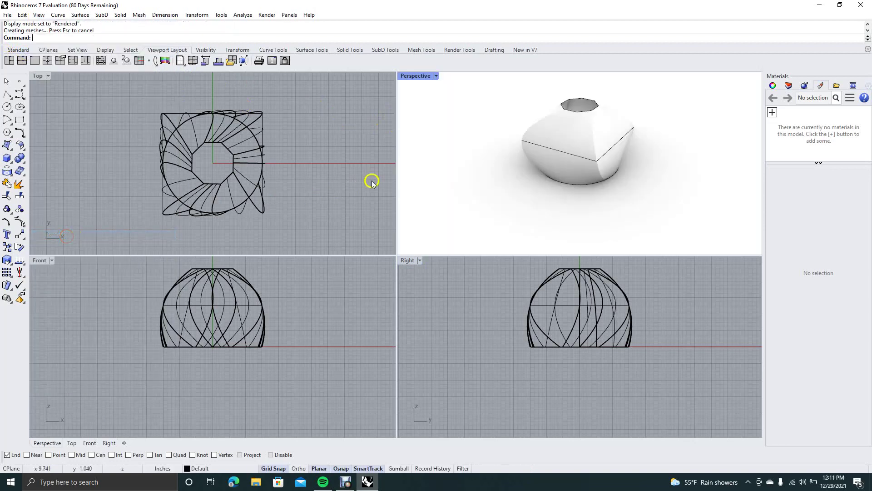
# Try to cap the loft using the octagon curve at its upper opening
pyautogui.click(461, 140)
pyautogui.moveTo(461, 139); pyautogui.dragTo(430, 141, button='right')
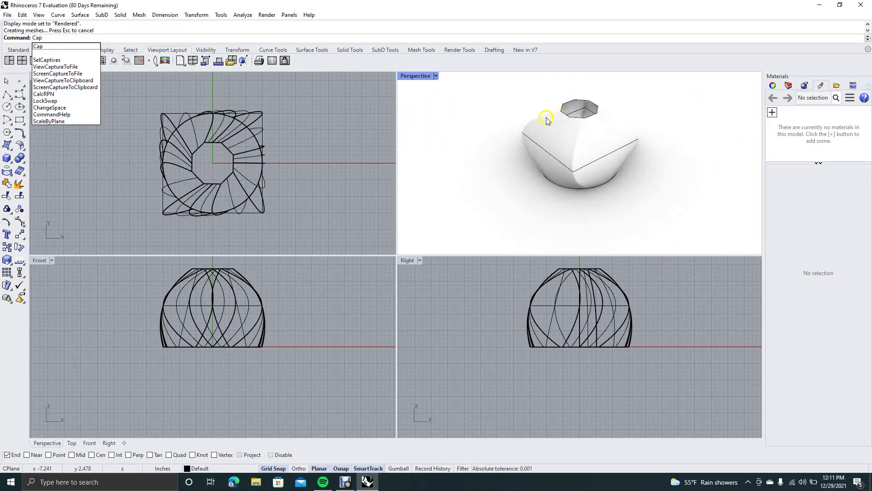
pyautogui.click(460, 143)
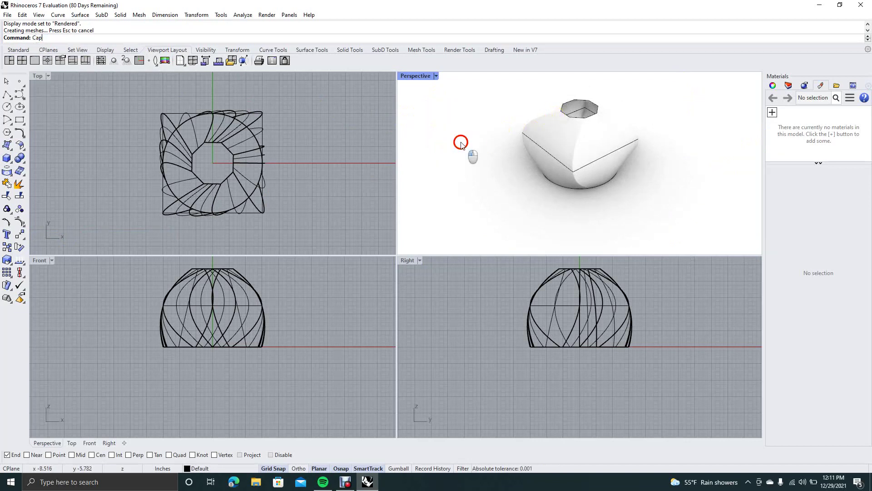
pyautogui.click(566, 117)
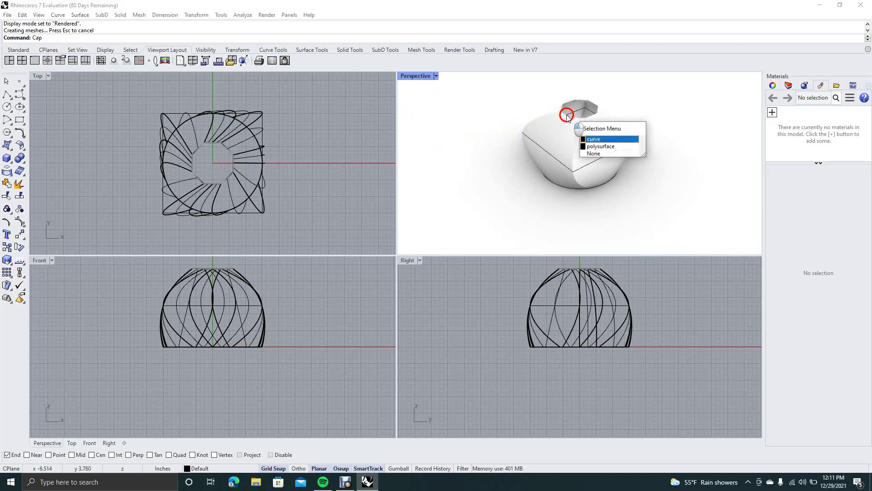
pyautogui.click(594, 139)
pyautogui.press('Return')
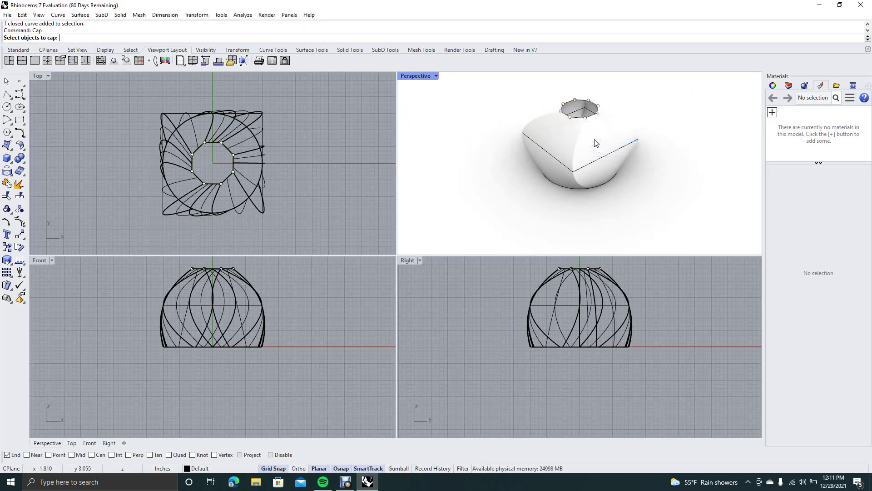
pyautogui.press('Return')
# Cap both open ends of the lofted polysurface made from the circle, square and octagon
pyautogui.click(510, 135)
pyautogui.moveTo(496, 132)
pyautogui.mouseDown(button='right')
pyautogui.moveTo(490, 81)
pyautogui.moveTo(488, 251)
pyautogui.moveTo(478, 236)
pyautogui.moveTo(481, 188)
pyautogui.mouseUp(button='right')
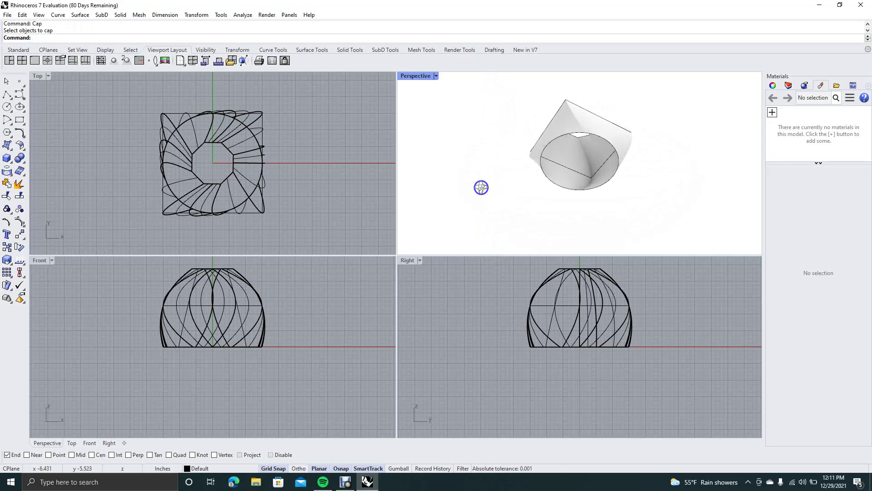
pyautogui.write('Cap')
pyautogui.press('Return')
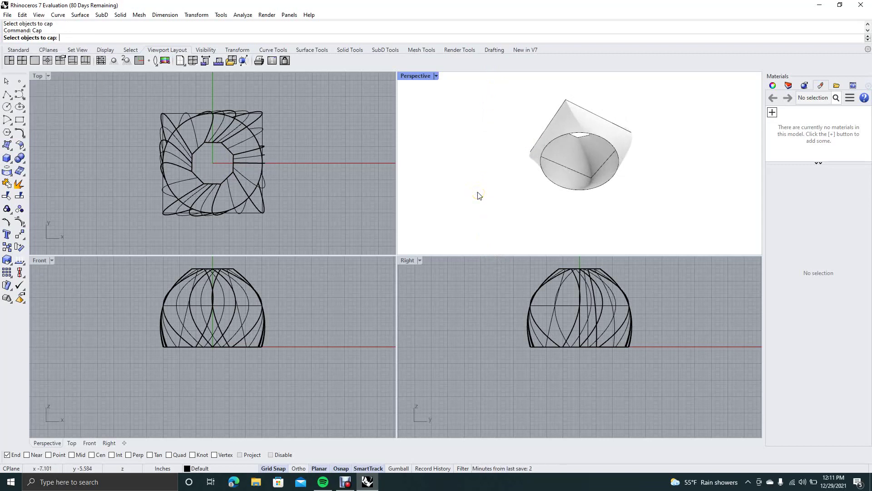
pyautogui.click(562, 137)
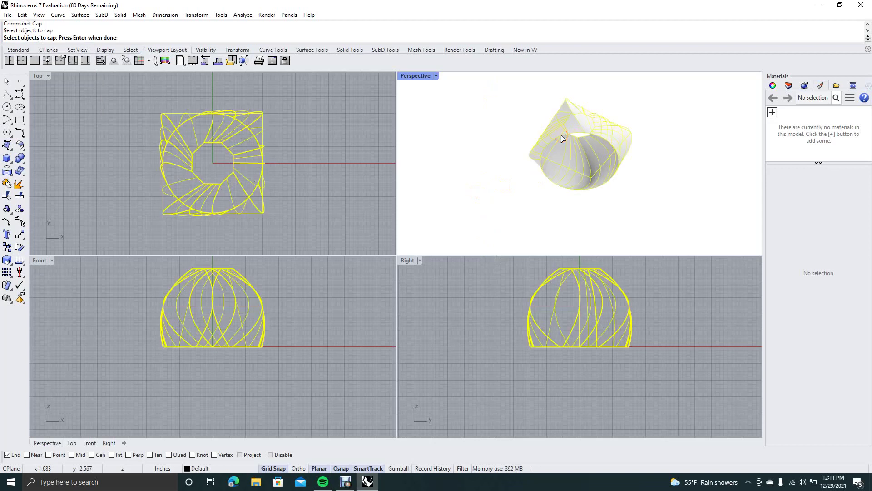
pyautogui.press('Return')
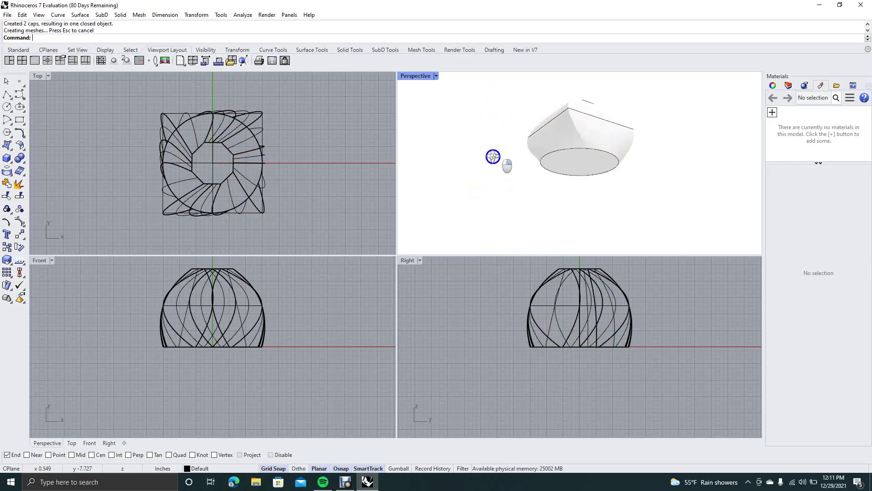
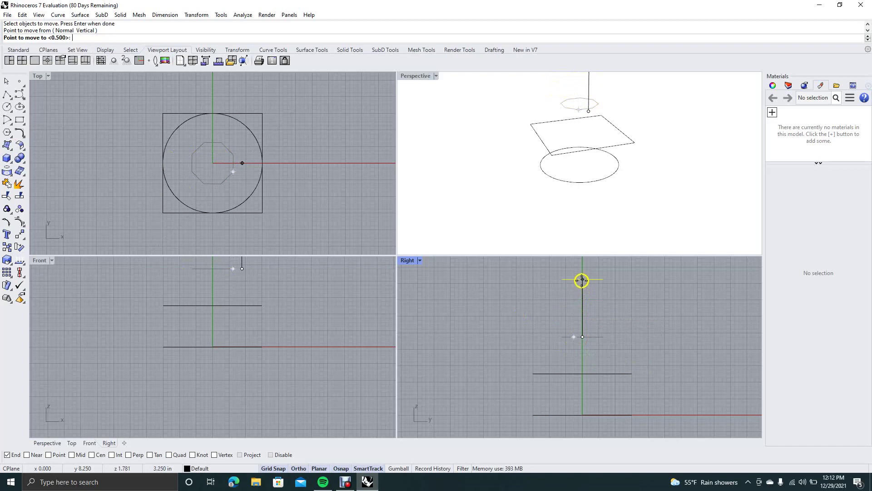
# Move the octagon straight up another 3.75 inches above the square in the Right view
pyautogui.click(582, 275)
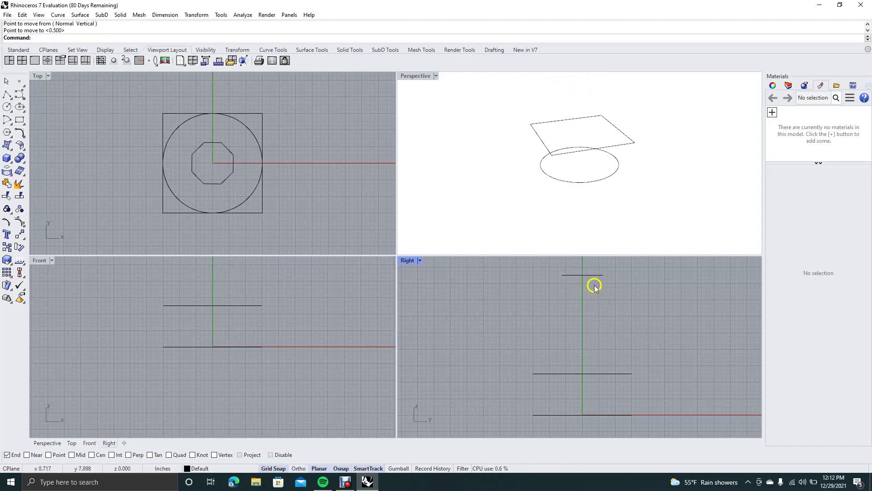
pyautogui.moveTo(663, 196)
pyautogui.mouseDown(button='right')
pyautogui.moveTo(668, 243)
pyautogui.moveTo(659, 185)
pyautogui.mouseUp(button='right')
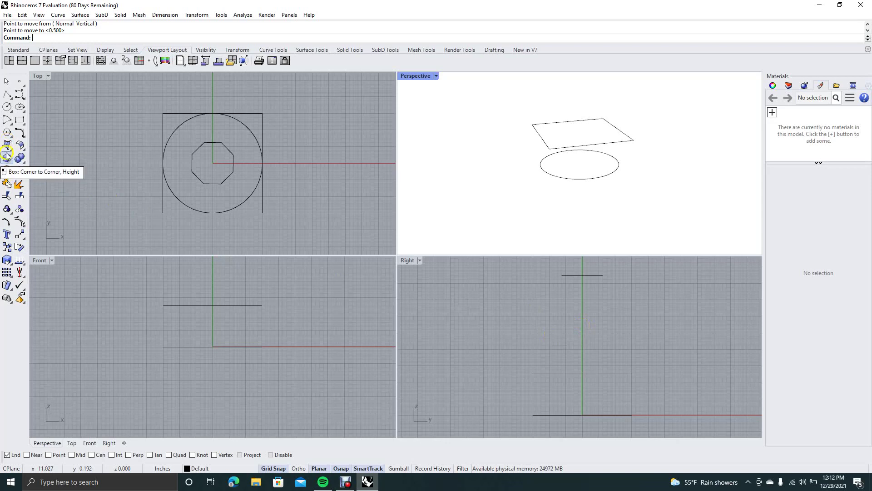
# Turn off the End object snap and turn on the Center object snap for placing a circle
pyautogui.click(6, 108)
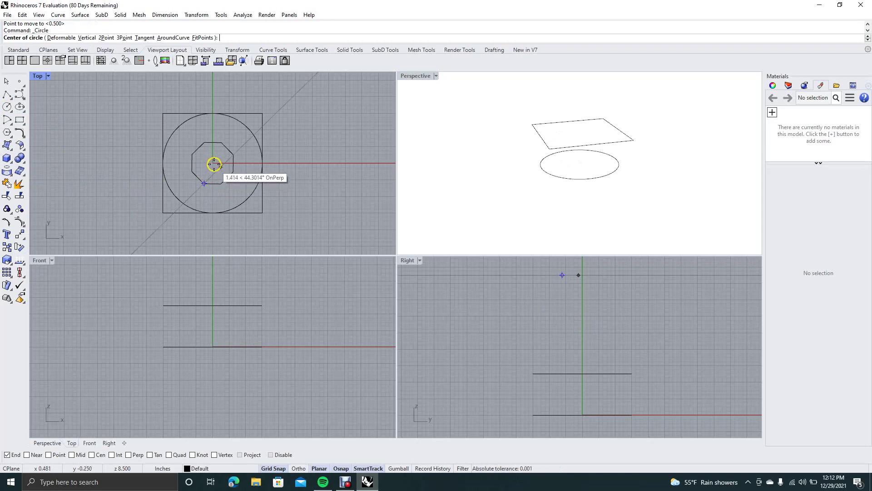
pyautogui.click(7, 454)
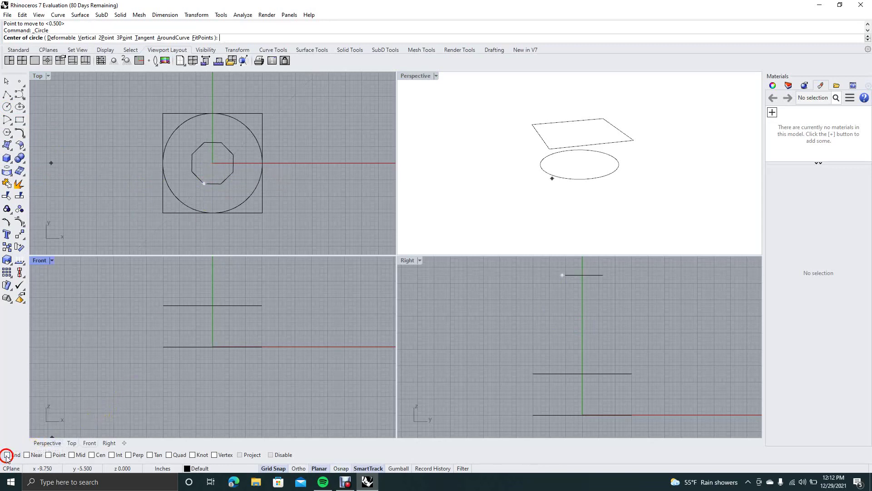
pyautogui.click(91, 454)
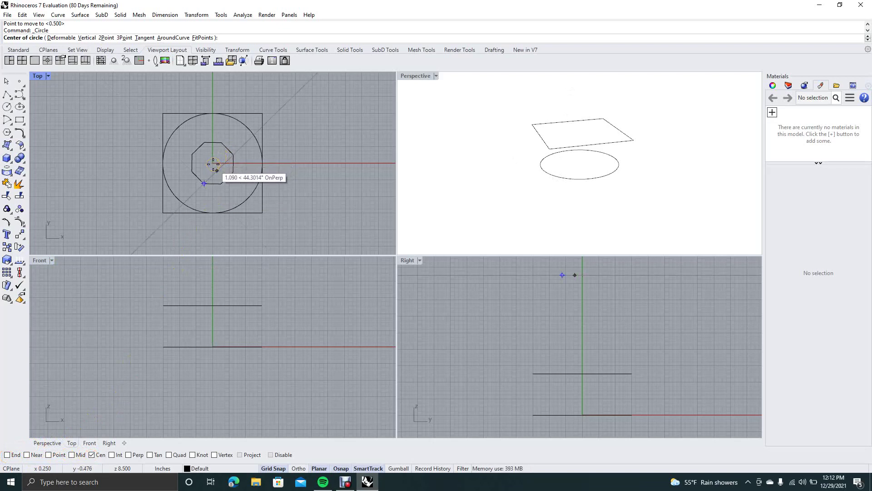
# Try to draw a small circle near the octagon's center in the Top view, and undo it
pyautogui.click(216, 170)
pyautogui.click(216, 162)
pyautogui.hotkey('ctrl', 'z')
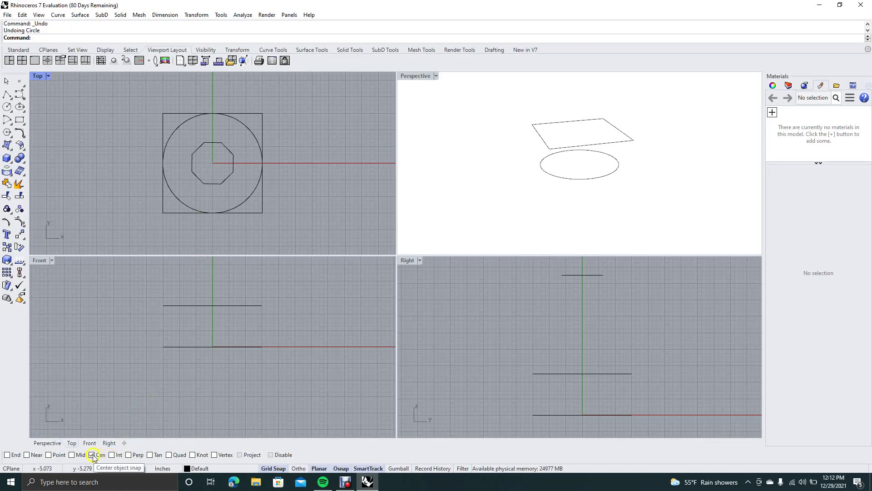
# Turn on the Mid object snap and draw a circle about 4.03 inches in diameter, centered on the origin in the Top view
pyautogui.click(72, 455)
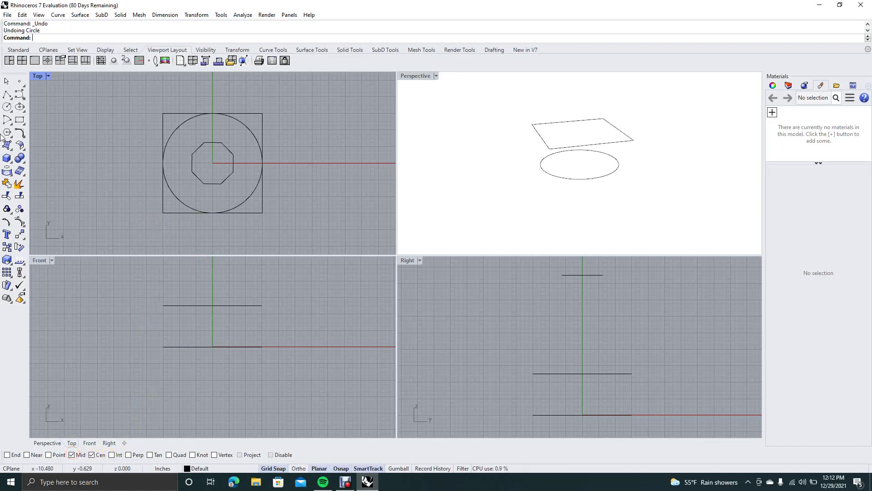
pyautogui.click(8, 107)
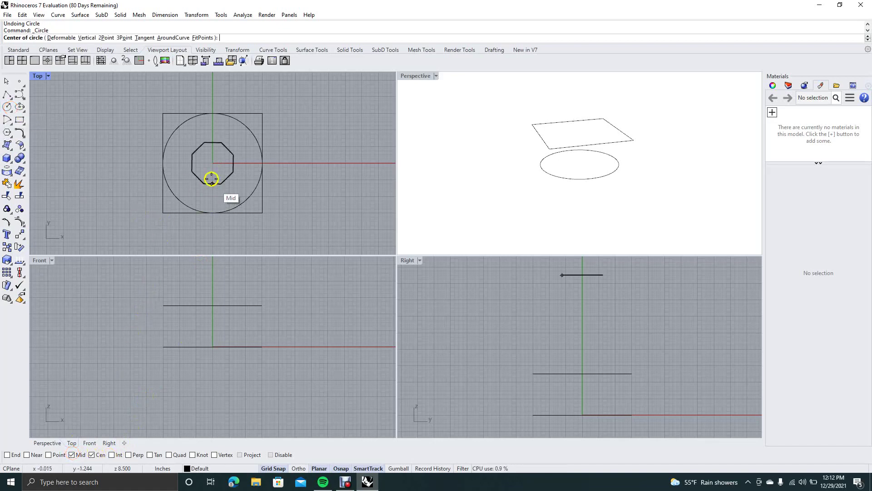
pyautogui.click(213, 163)
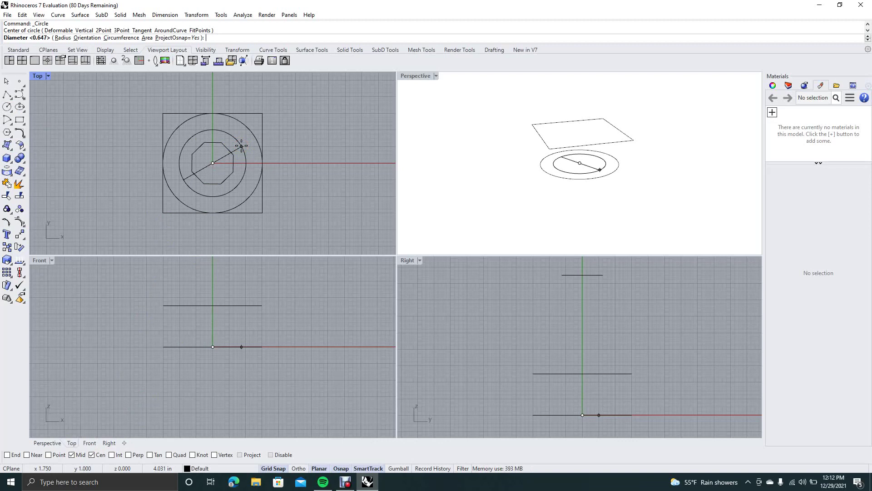
pyautogui.click(7, 80)
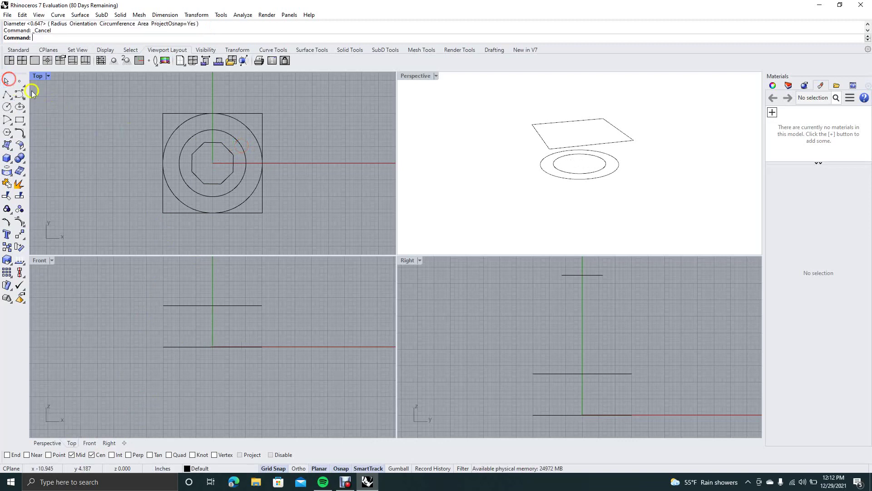
# Move the new circle straight up to about midway between the square and the octagon in the Right view
pyautogui.write('Move')
pyautogui.press('Return')
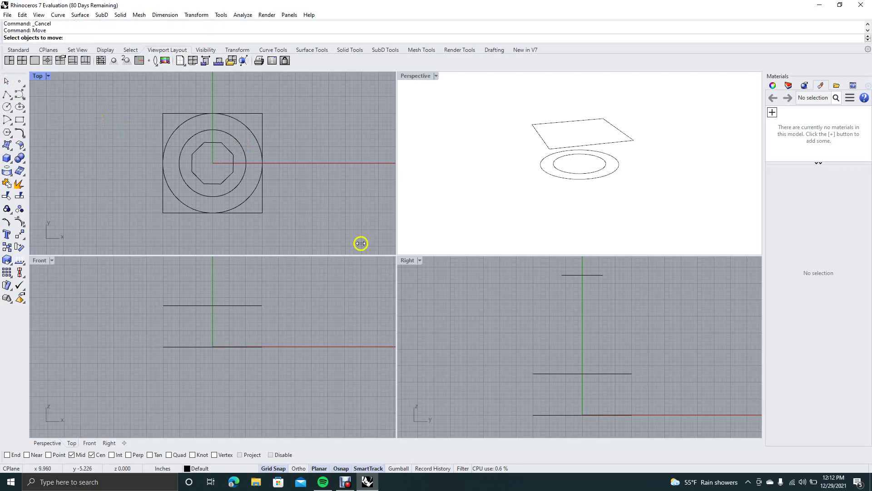
pyautogui.click(582, 415)
pyautogui.press('Return')
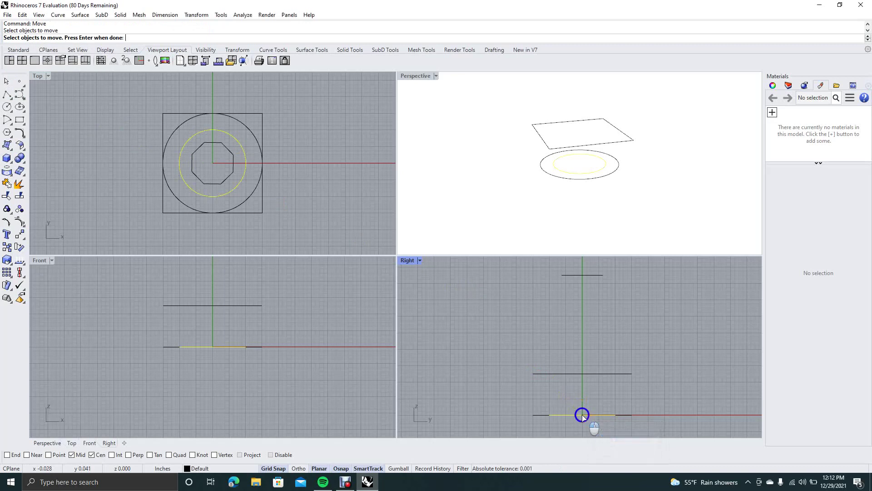
pyautogui.press('Return')
pyautogui.click(582, 415)
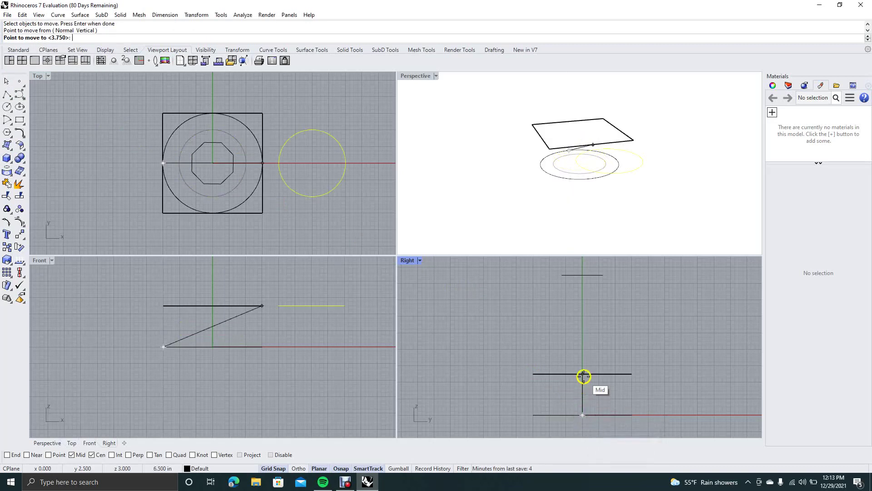
pyautogui.click(583, 324)
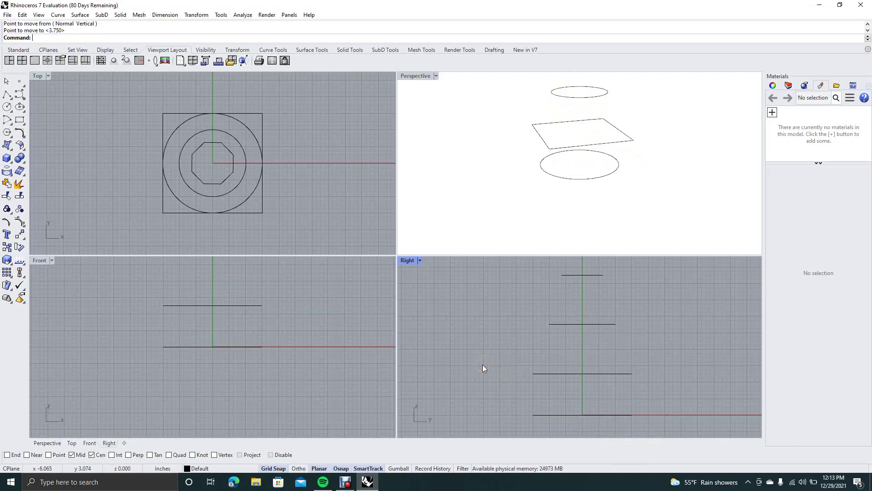
# Loft a surface through both circles, the square and the octagon, using the Normal style without simplifying the curves
pyautogui.write('Loft')
pyautogui.press('Return')
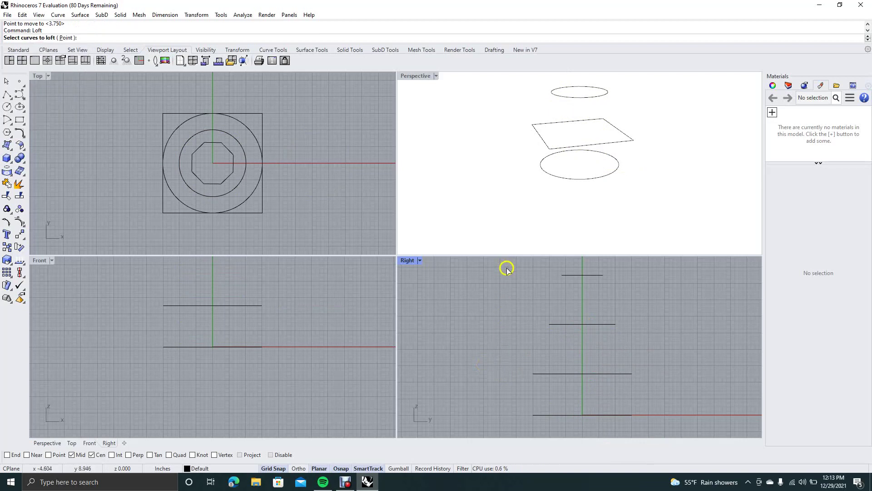
pyautogui.moveTo(504, 274)
pyautogui.mouseDown(button='right')
pyautogui.moveTo(512, 311)
pyautogui.moveTo(508, 278)
pyautogui.mouseUp(button='right')
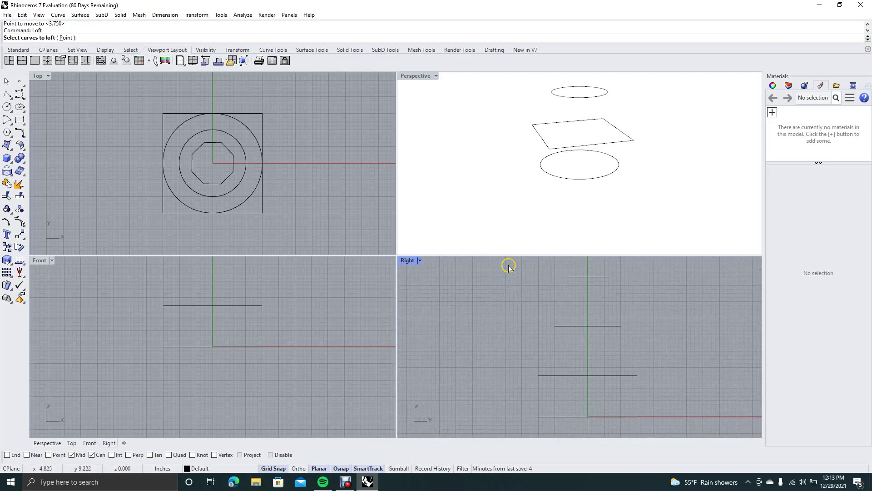
pyautogui.moveTo(508, 267); pyautogui.dragTo(704, 432)
pyautogui.rightClick(474, 366)
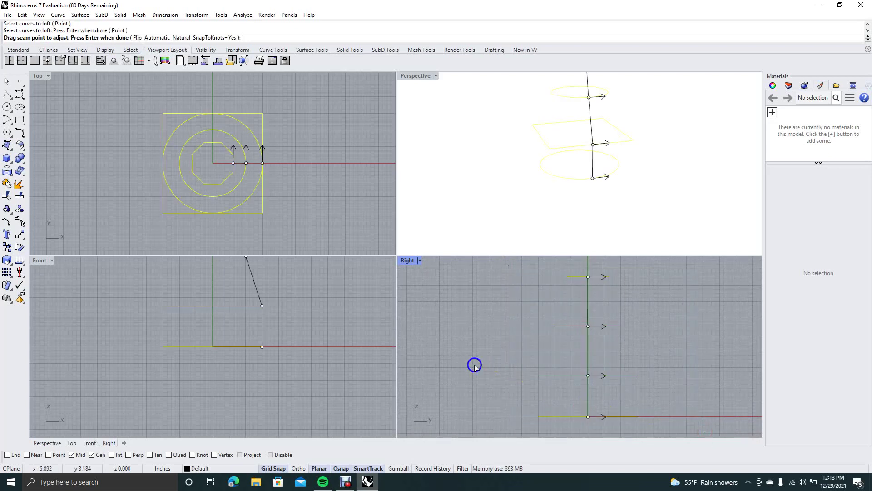
pyautogui.rightClick(474, 364)
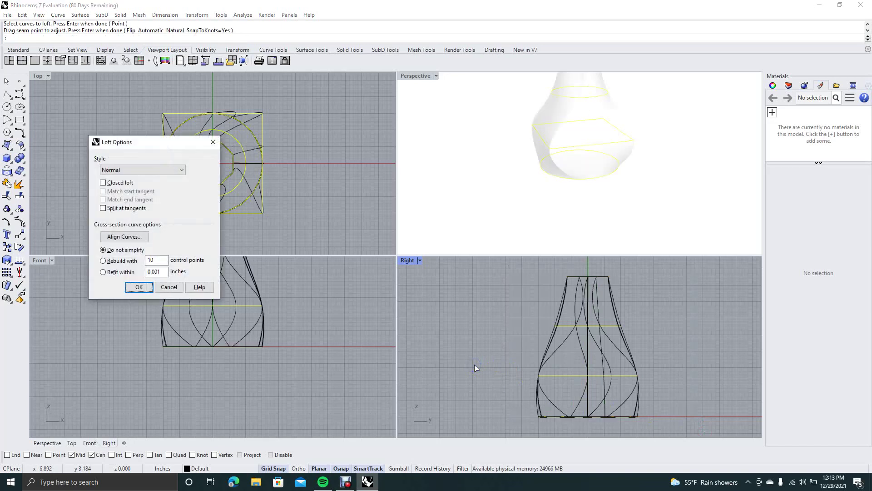
pyautogui.click(140, 289)
# Cap both open ends of the four-curve loft to make a closed solid
pyautogui.moveTo(475, 138); pyautogui.dragTo(706, 241, button='right')
pyautogui.write('Cap')
pyautogui.press('Return')
pyautogui.click(578, 154)
pyautogui.click(567, 145)
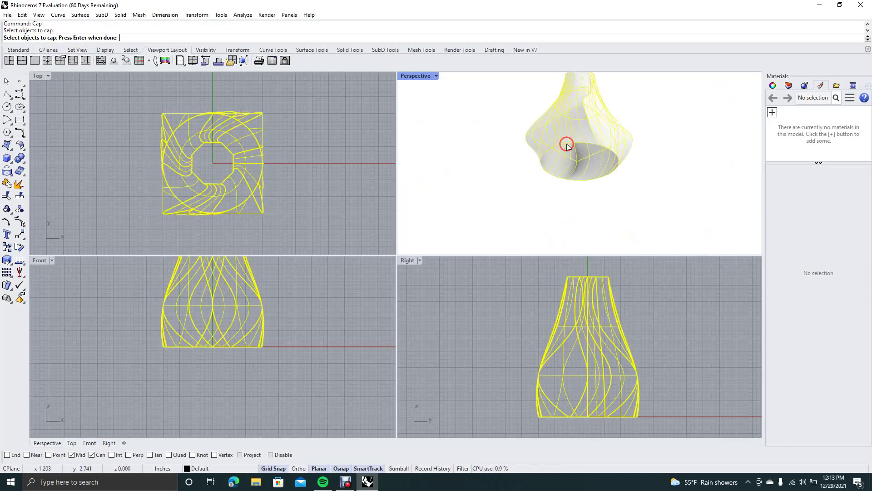
pyautogui.press('Return')
pyautogui.moveTo(513, 129); pyautogui.dragTo(490, 247, button='right')
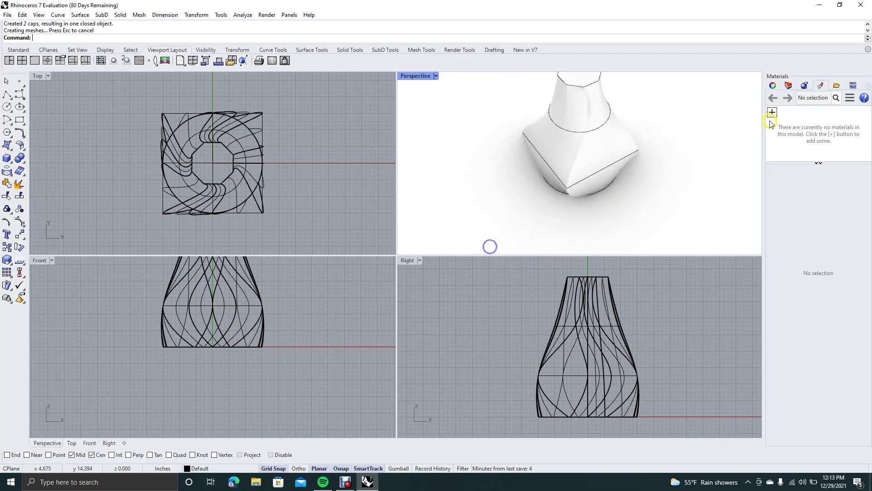
# Import the Satin Blue Anodized Aluminum material from the Metal > Satin folder of the material library
pyautogui.click(773, 113)
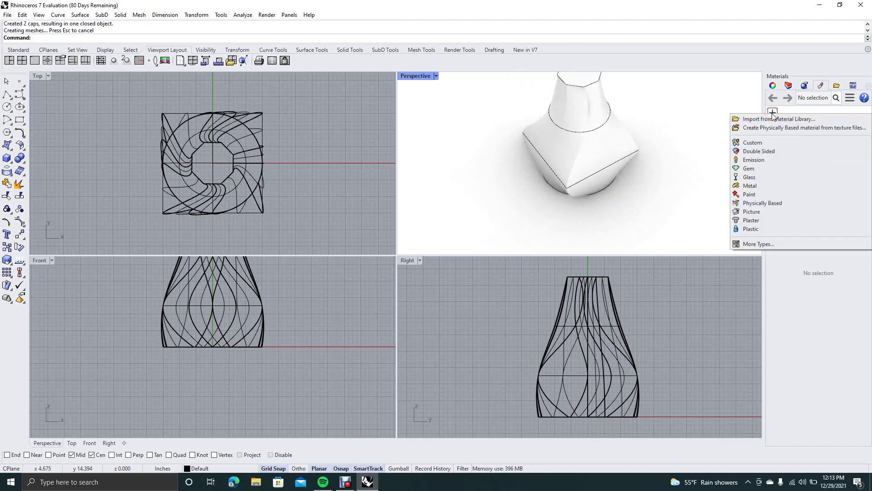
pyautogui.click(758, 119)
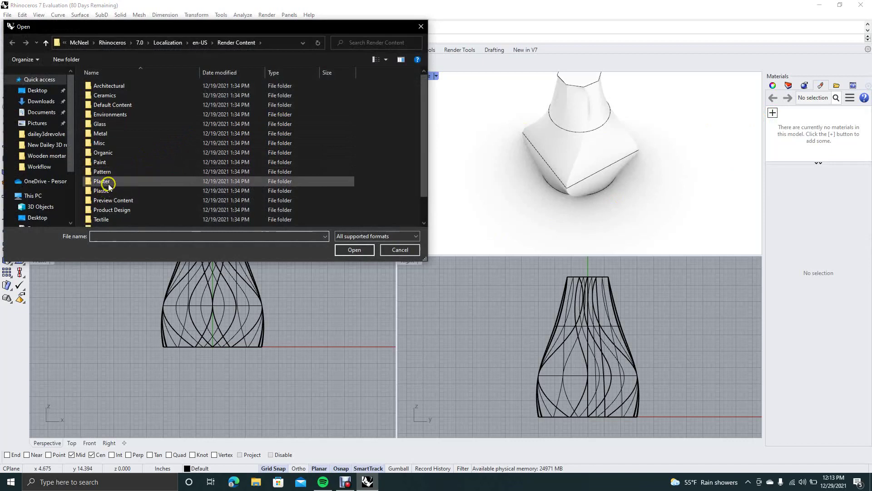
pyautogui.doubleClick(101, 134)
pyautogui.doubleClick(100, 134)
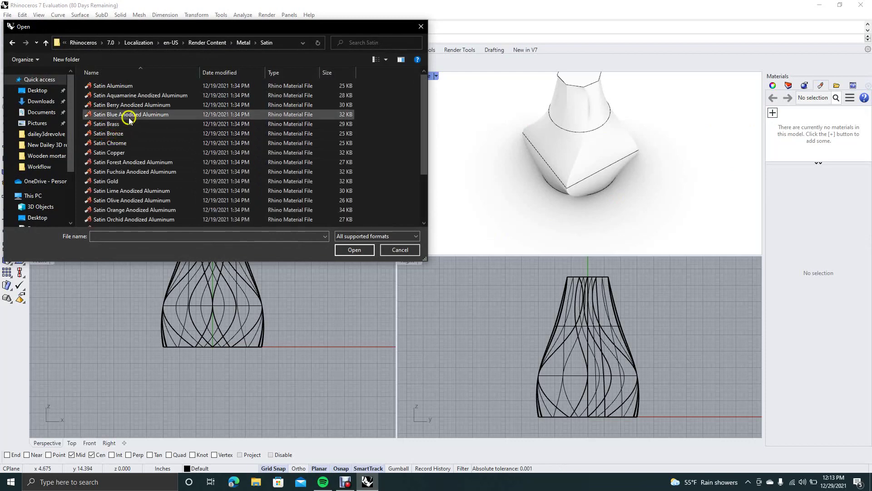
pyautogui.doubleClick(129, 116)
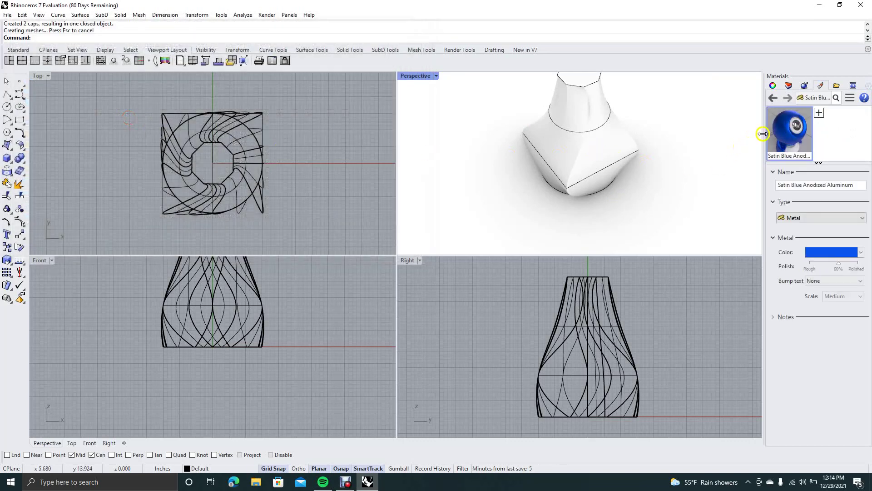
# Apply the Satin Blue Anodized Aluminum material to the capped loft in the Perspective view
pyautogui.moveTo(784, 134); pyautogui.dragTo(608, 129)
pyautogui.click(648, 130)
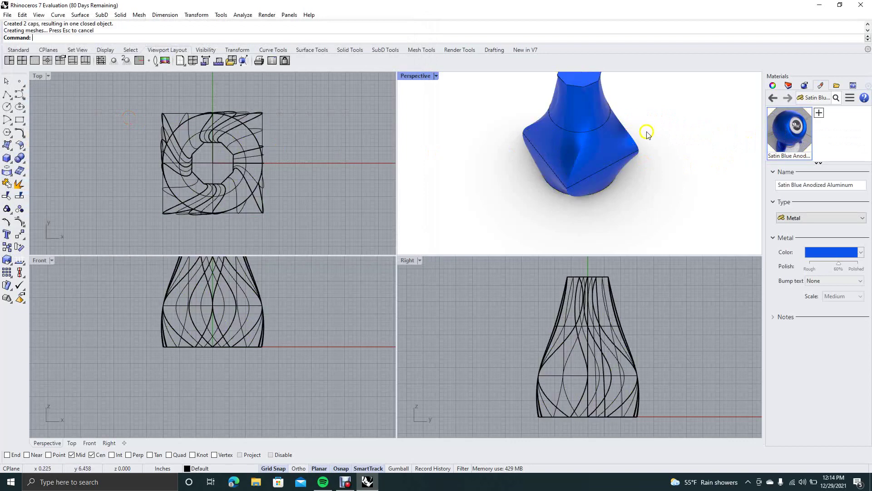
pyautogui.moveTo(491, 114); pyautogui.dragTo(616, 132, button='right')
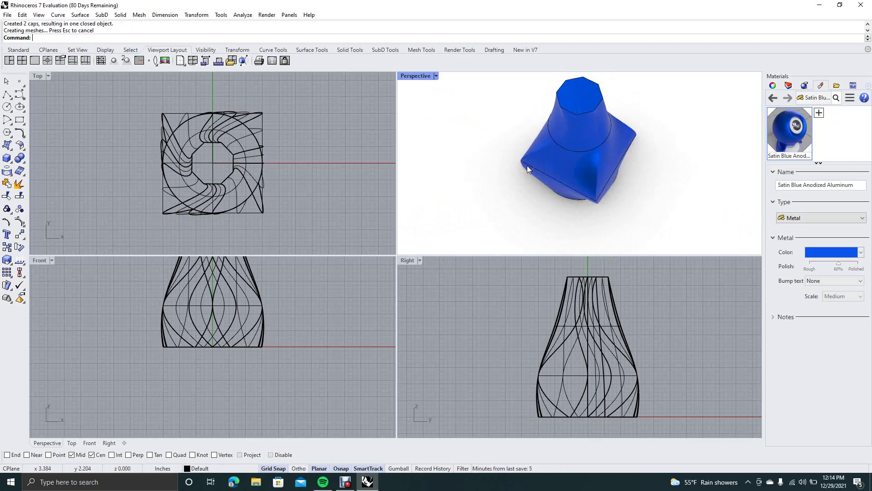
# Shell the capped loft with a wall thickness of 0.125, removing its octagonal top face
pyautogui.press('Return')
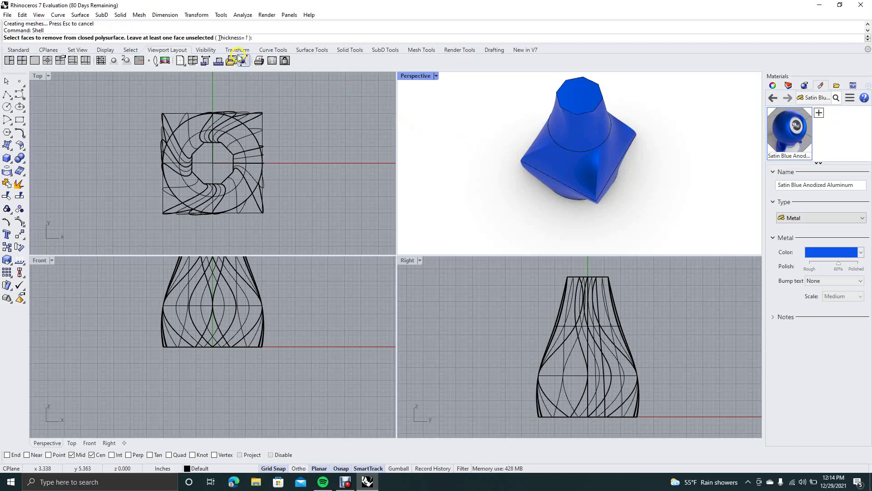
pyautogui.click(228, 38)
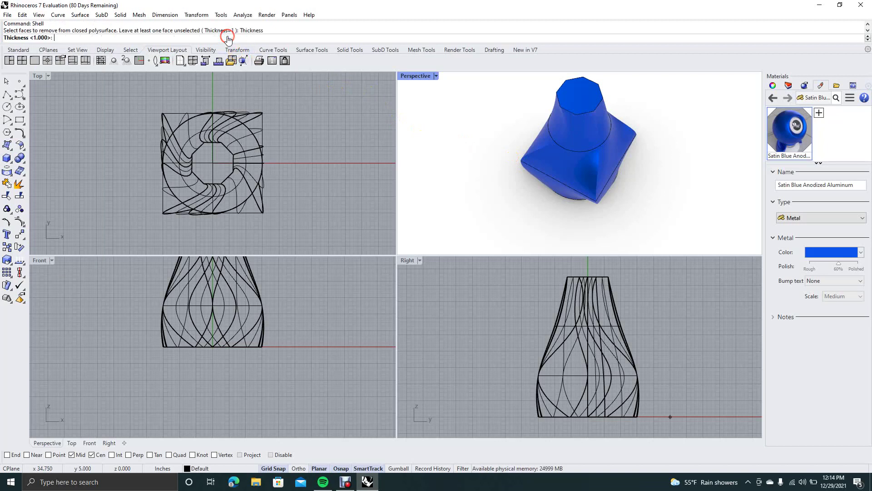
pyautogui.write('.125')
pyautogui.press('Return')
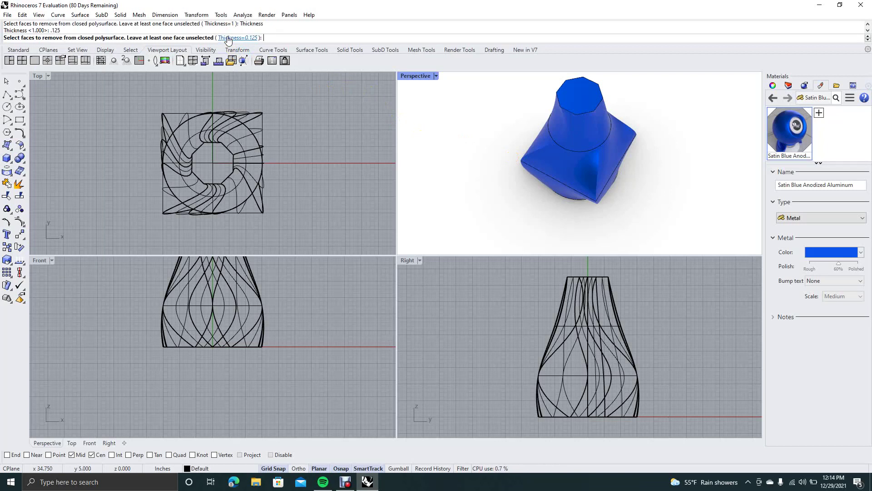
pyautogui.click(579, 102)
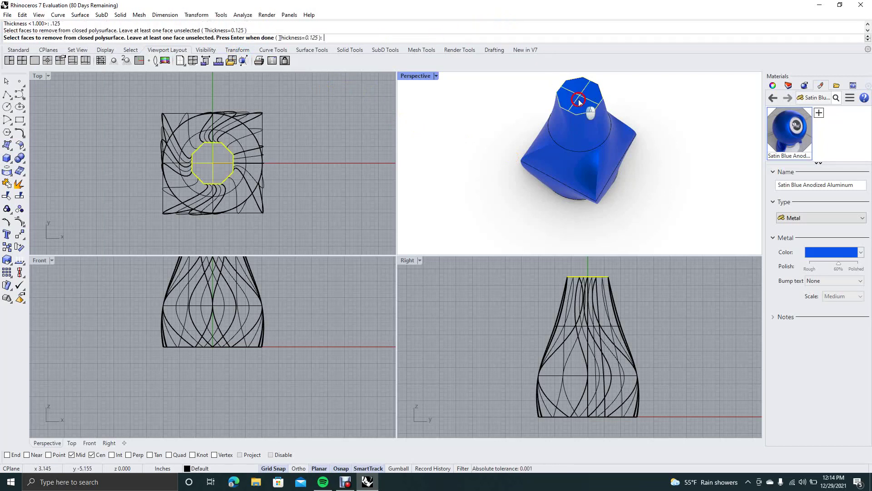
pyautogui.press('Return')
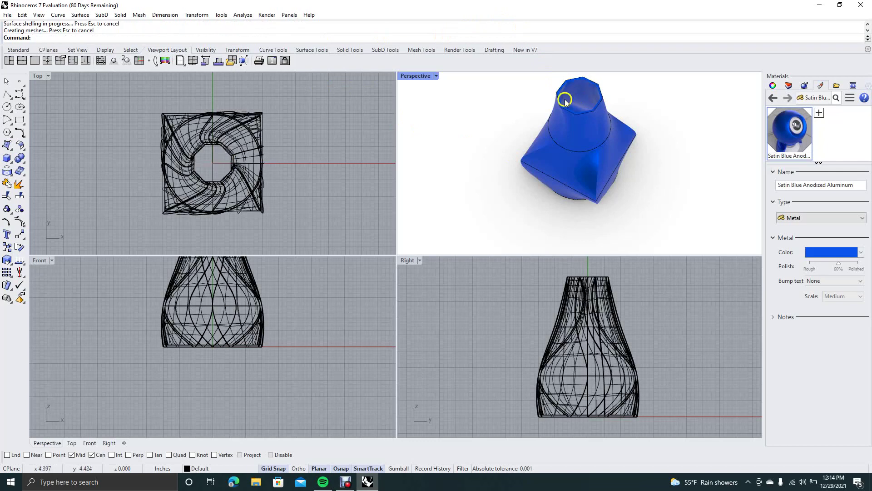
pyautogui.moveTo(524, 97); pyautogui.dragTo(459, 93, button='right')
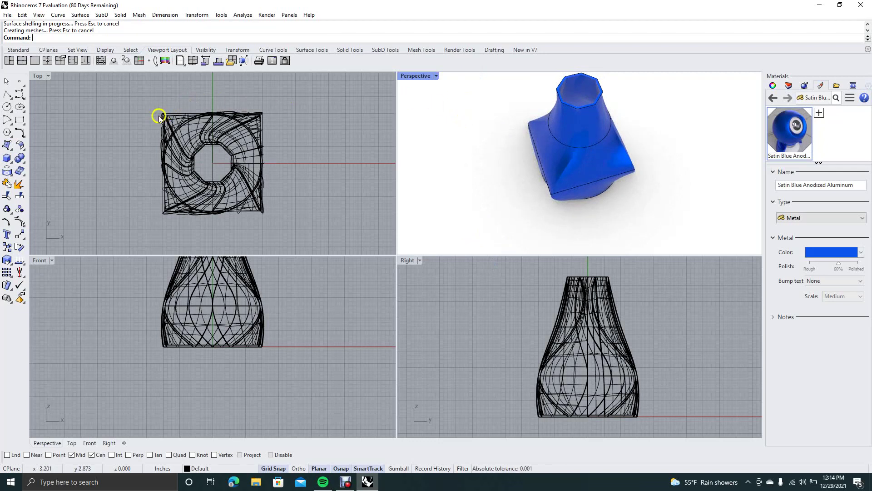
# Delete the shelled loft with its four source curves and draw a 6.5-inch diameter circle centred on the origin
pyautogui.moveTo(133, 105); pyautogui.dragTo(294, 233)
pyautogui.press('Delete')
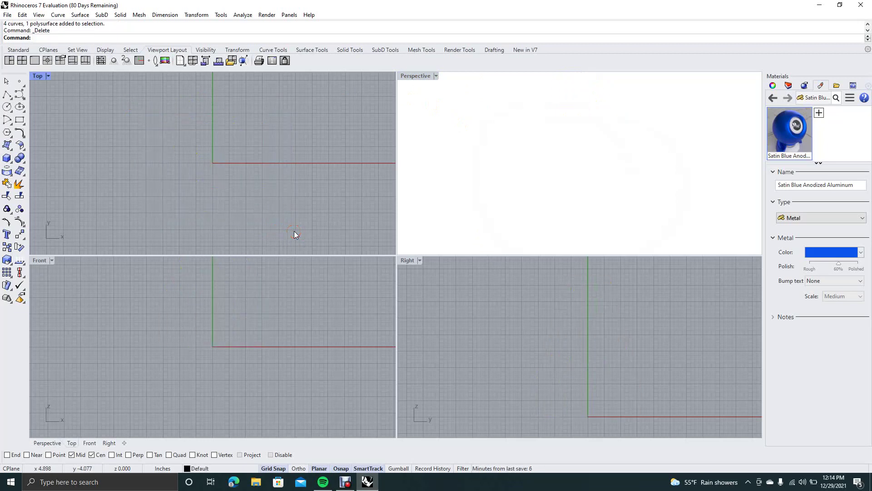
pyautogui.click(8, 107)
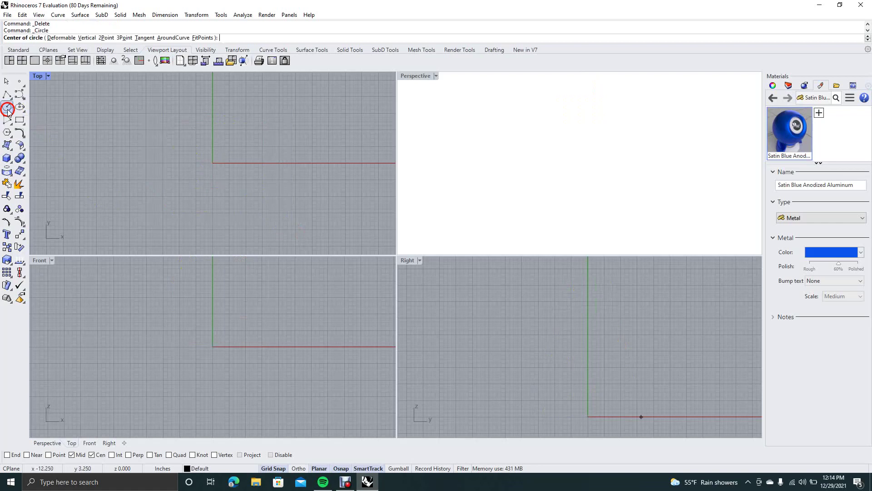
pyautogui.click(213, 162)
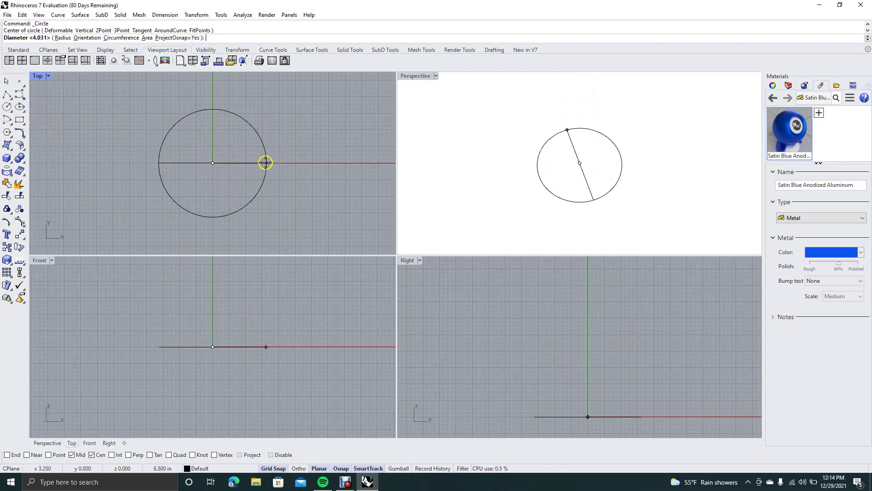
pyautogui.click(266, 162)
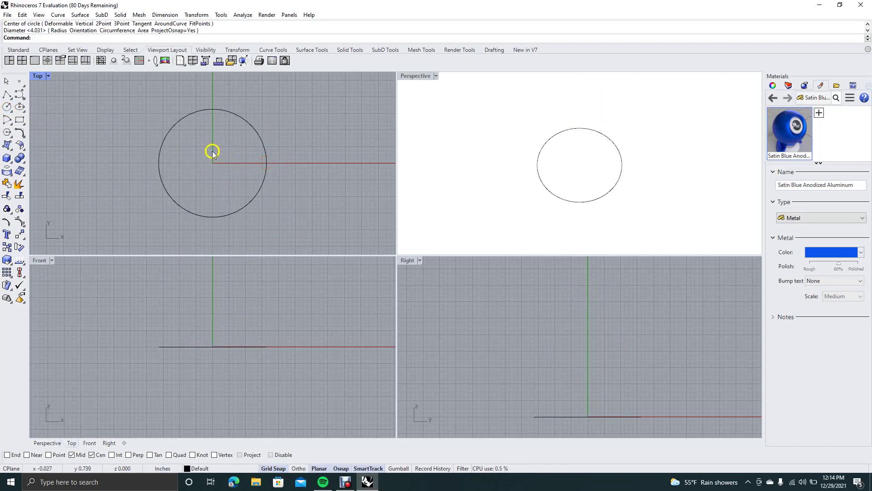
# Draw two more circles centred on the origin in the Top view, with diameters of 9 and 4.5 inches
pyautogui.click(7, 106)
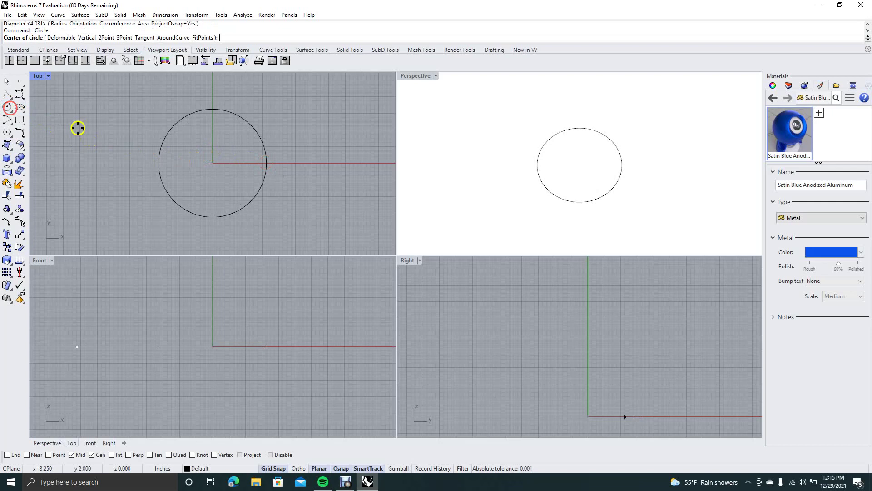
pyautogui.click(213, 162)
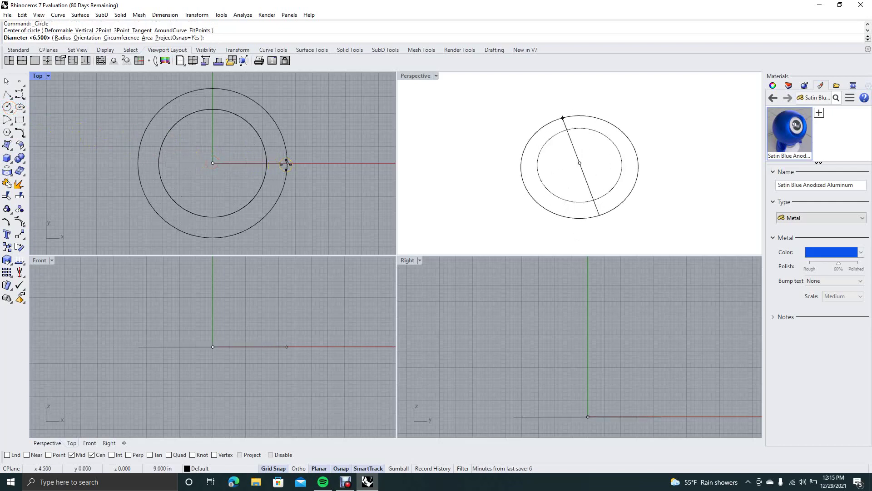
pyautogui.click(287, 162)
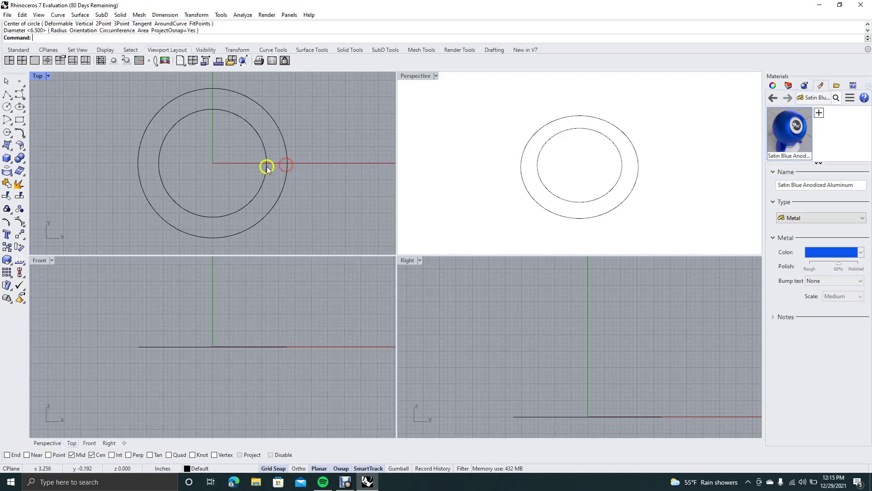
pyautogui.click(9, 107)
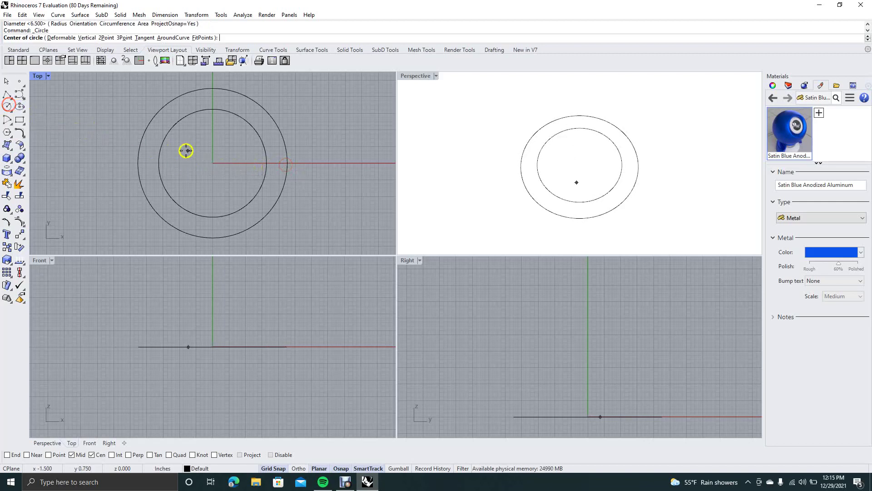
pyautogui.click(212, 163)
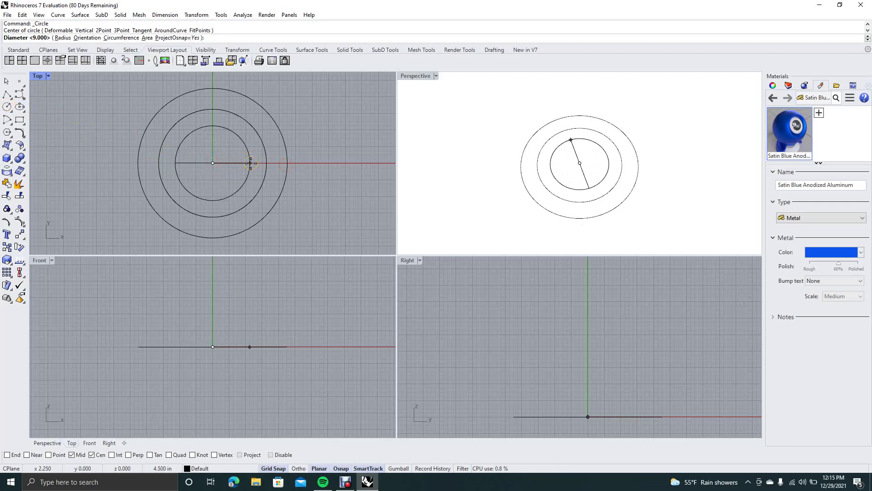
pyautogui.click(250, 163)
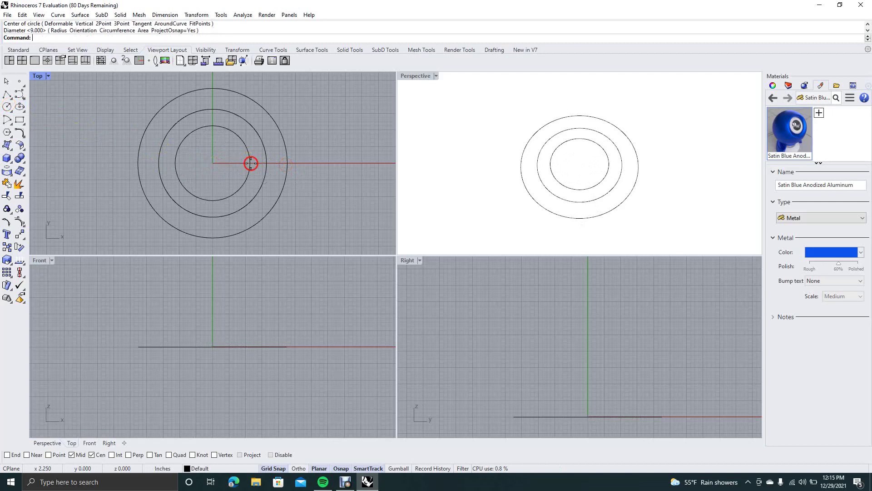
# Draw two smaller concentric circles at the origin, with diameters of 2.5 and 1.5 inches
pyautogui.rightClick(116, 143)
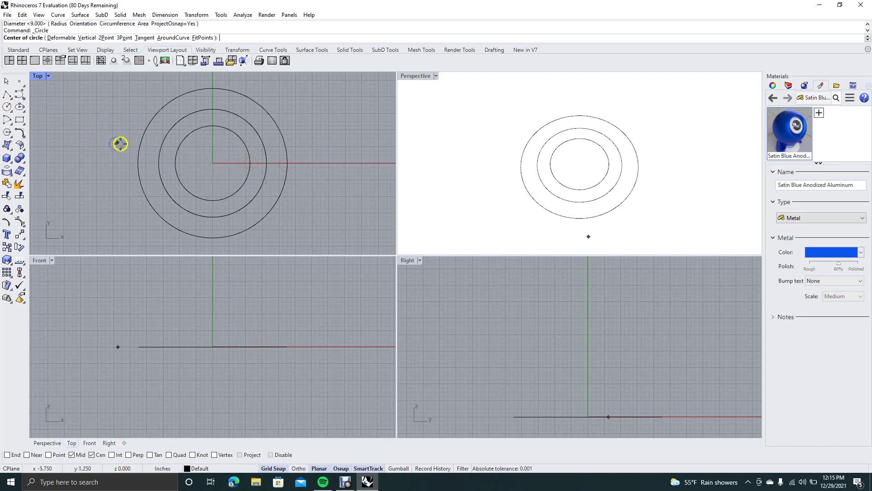
pyautogui.click(212, 163)
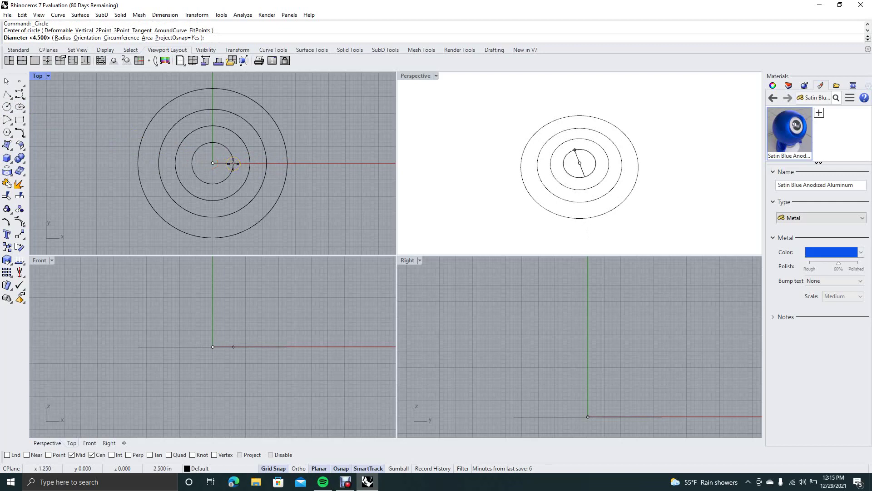
pyautogui.click(233, 163)
pyautogui.middleClick(102, 138)
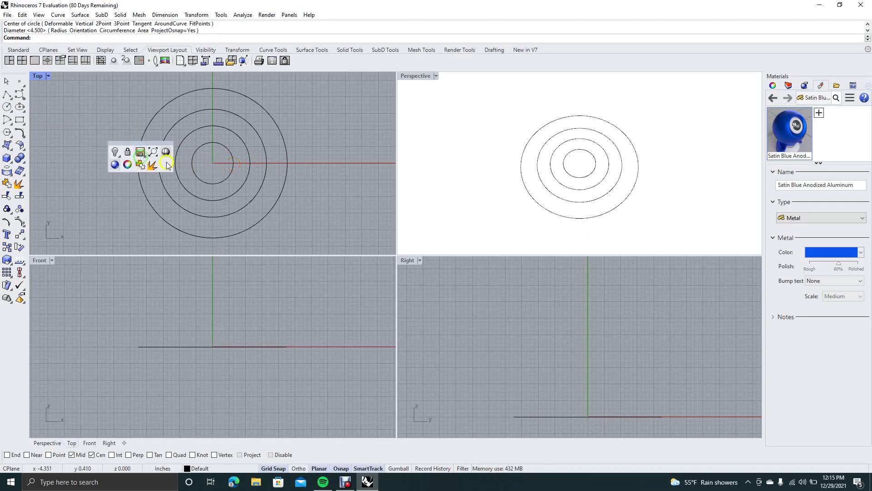
pyautogui.rightClick(100, 137)
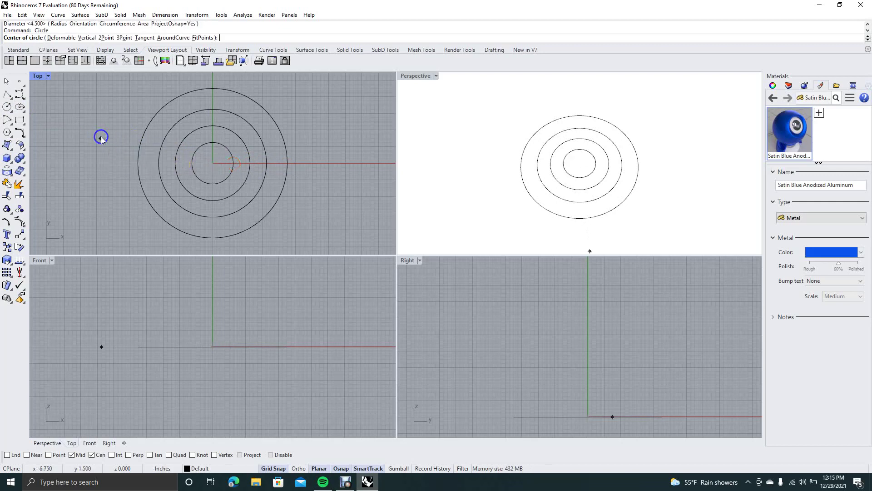
pyautogui.click(212, 164)
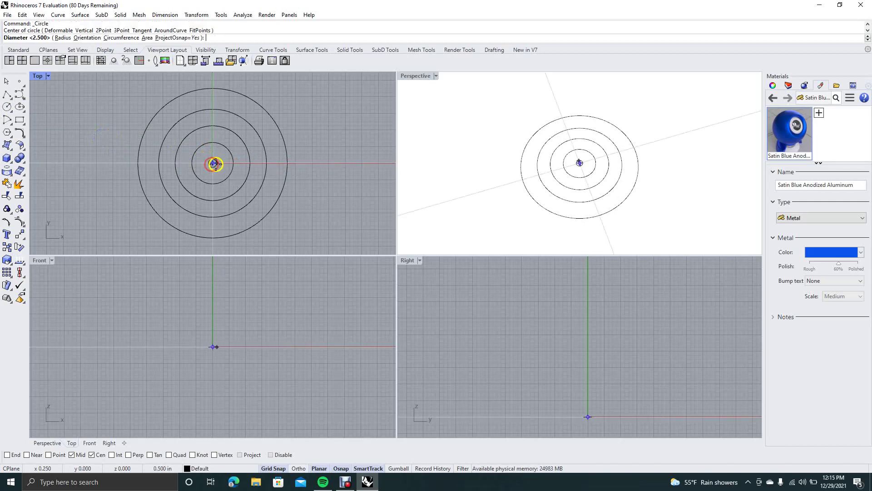
pyautogui.click(224, 162)
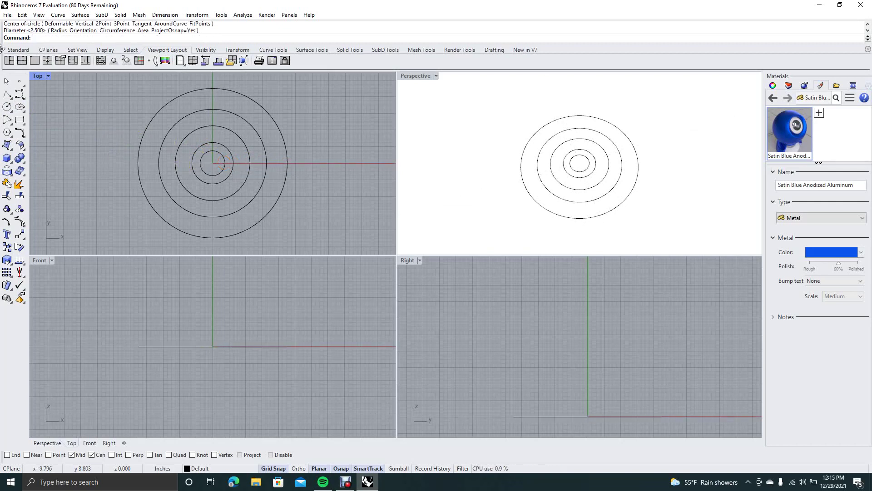
pyautogui.click(6, 79)
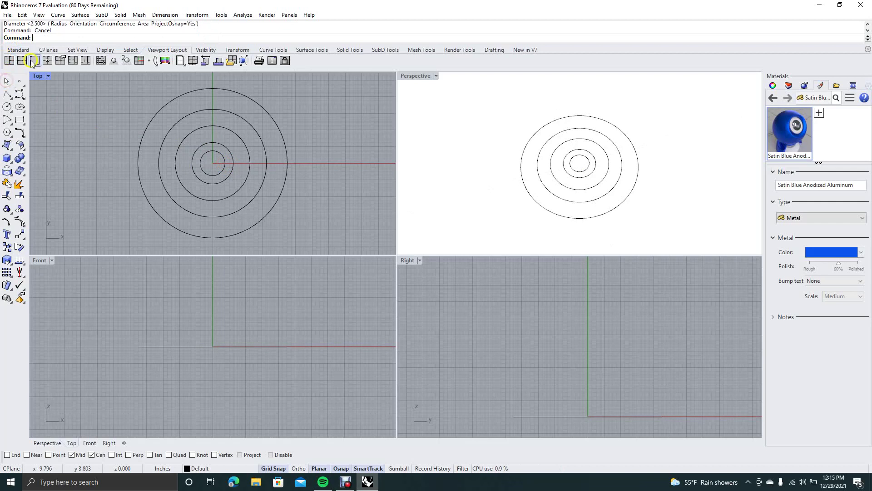
# Move the 4.5-inch circle straight up 7.75 inches in the Right view
pyautogui.write('Move')
pyautogui.press('Return')
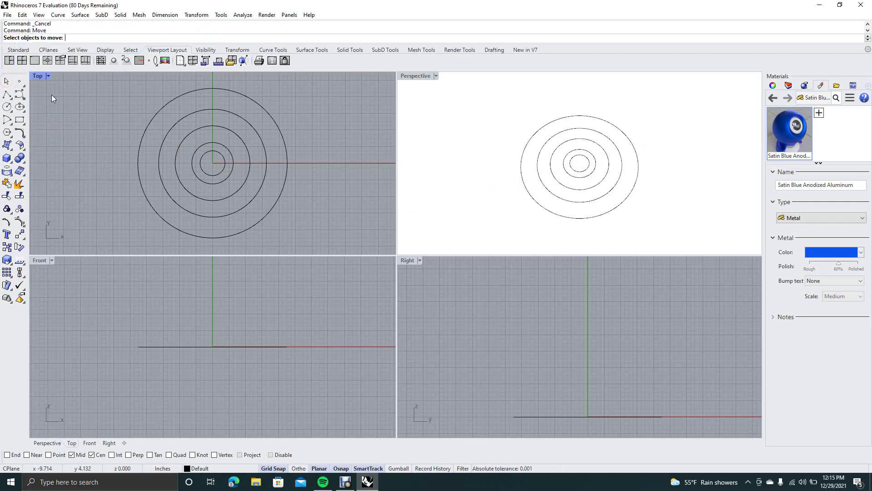
pyautogui.click(593, 417)
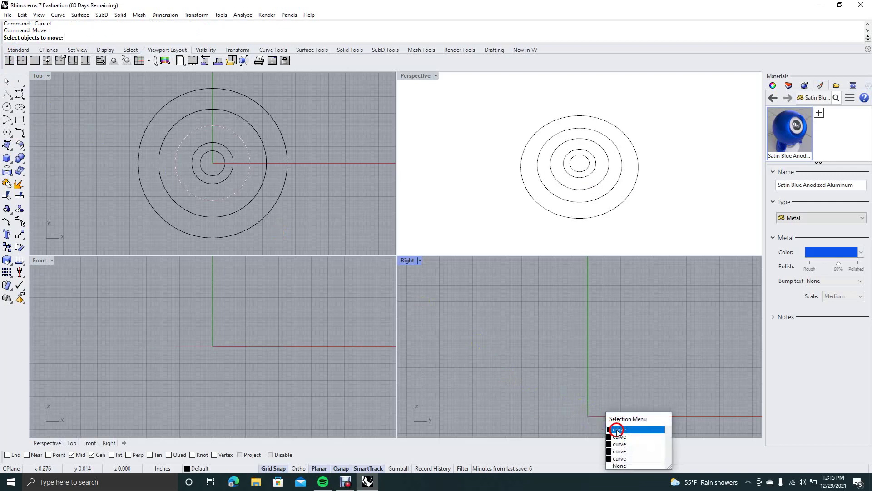
pyautogui.click(612, 427)
pyautogui.press('Return')
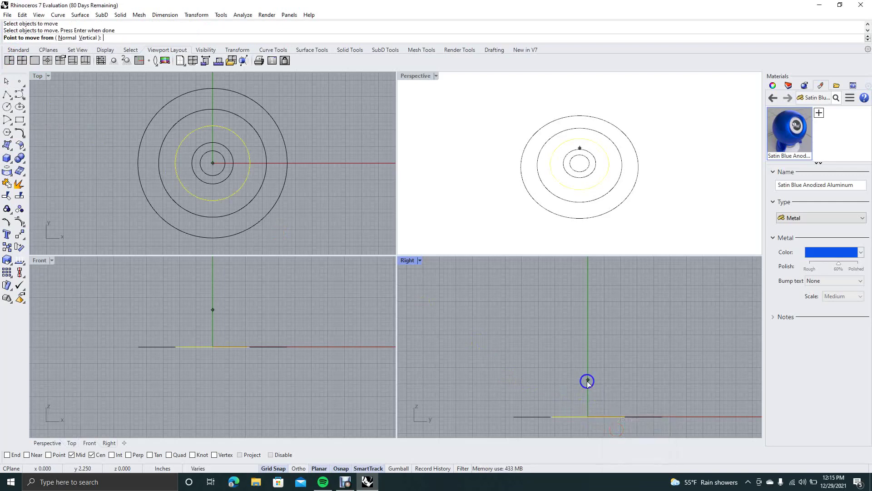
pyautogui.click(591, 416)
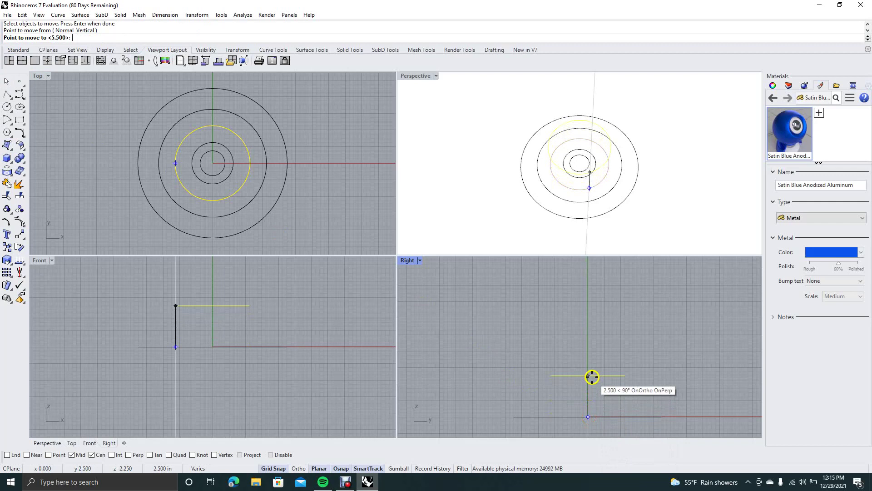
pyautogui.click(589, 289)
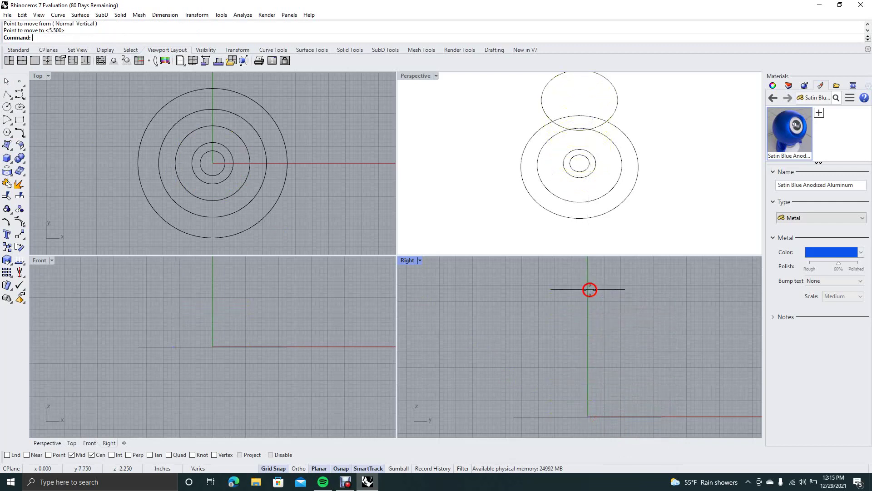
# Move the 1.5-inch circle straight up 9.5 inches in the Right view
pyautogui.rightClick(566, 355)
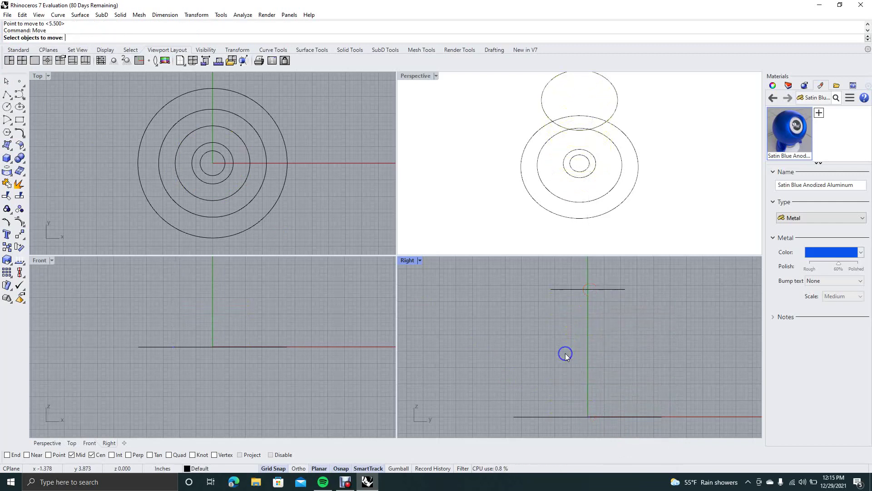
pyautogui.click(592, 417)
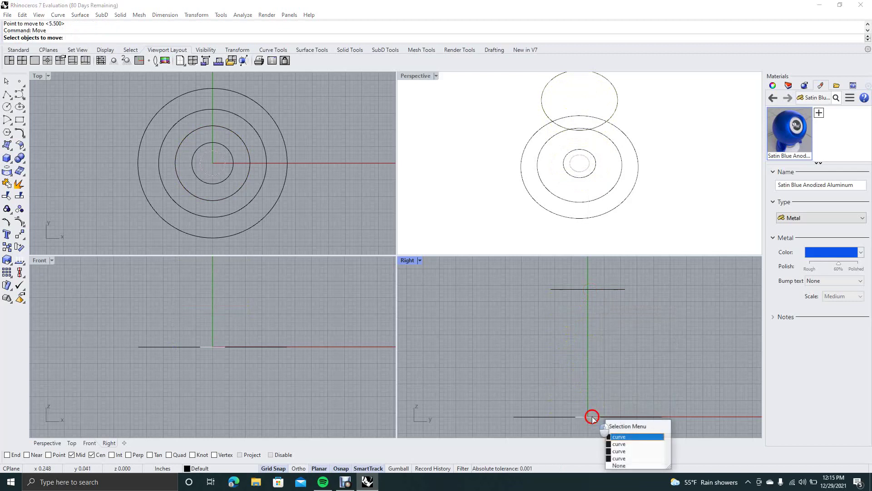
pyautogui.click(619, 437)
pyautogui.rightClick(553, 436)
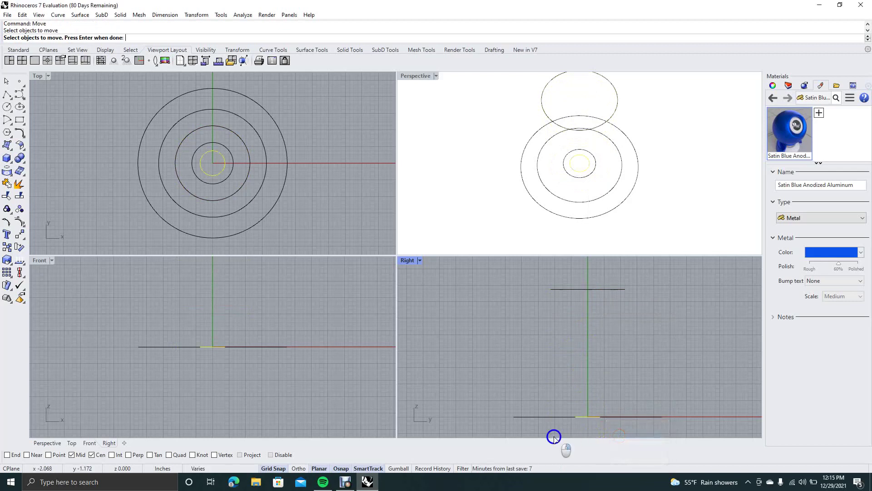
pyautogui.click(589, 415)
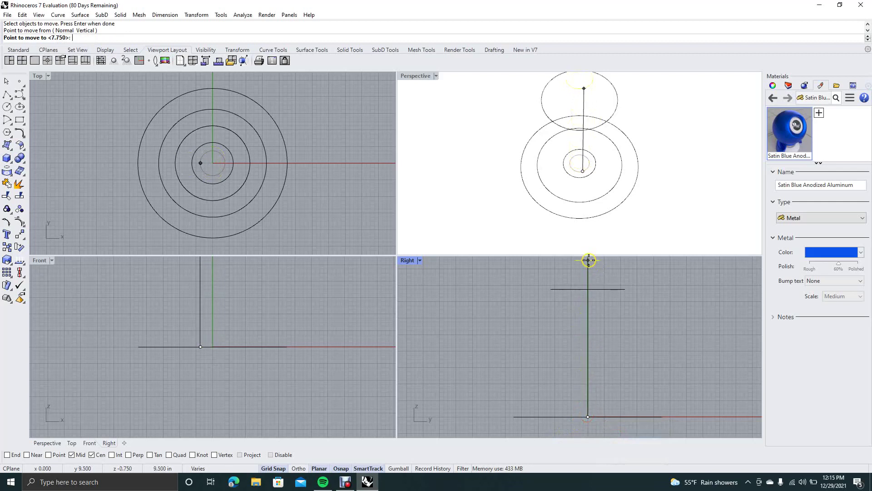
pyautogui.click(588, 259)
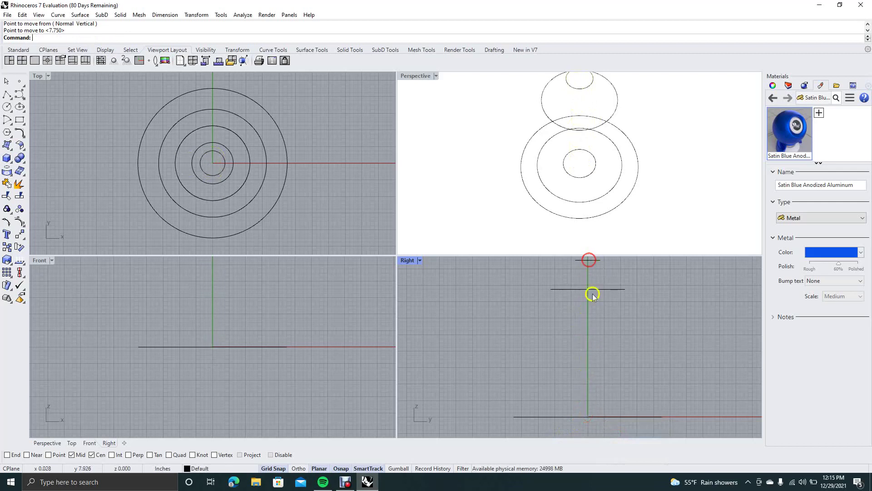
# Move the 2.5-inch circle straight up 8.75 inches from the origin in the Right view
pyautogui.rightClick(589, 394)
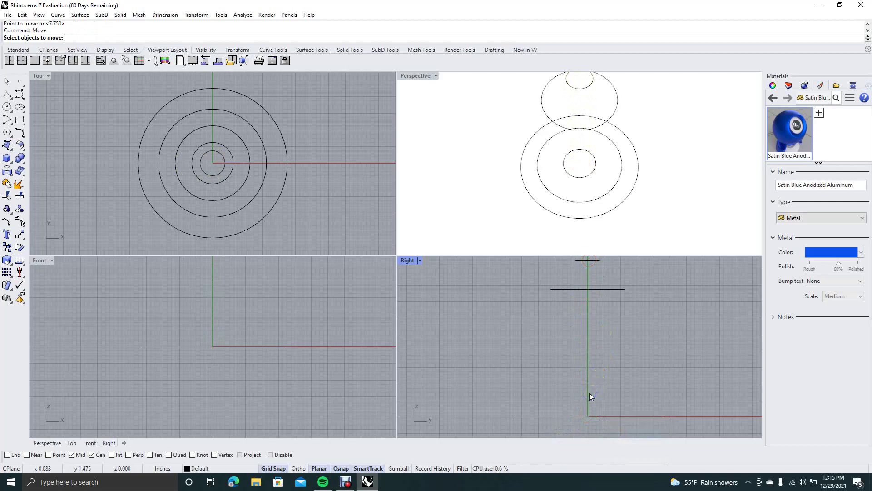
pyautogui.click(591, 417)
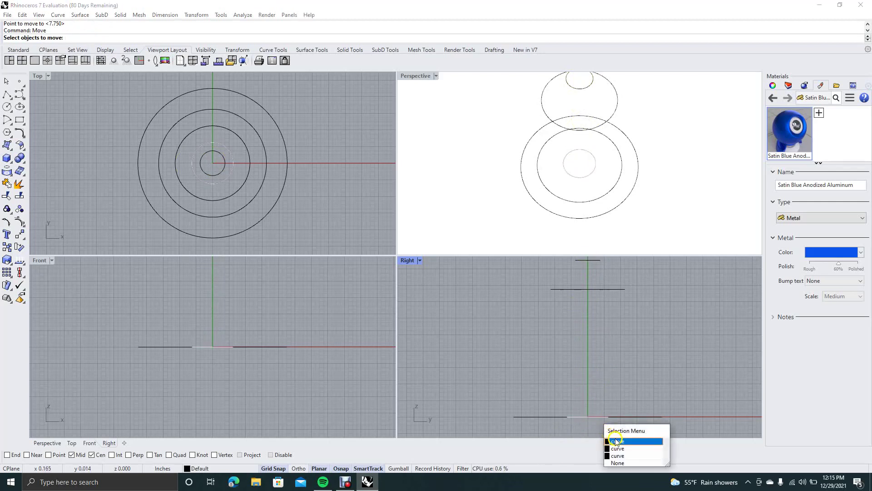
pyautogui.click(618, 441)
pyautogui.rightClick(584, 431)
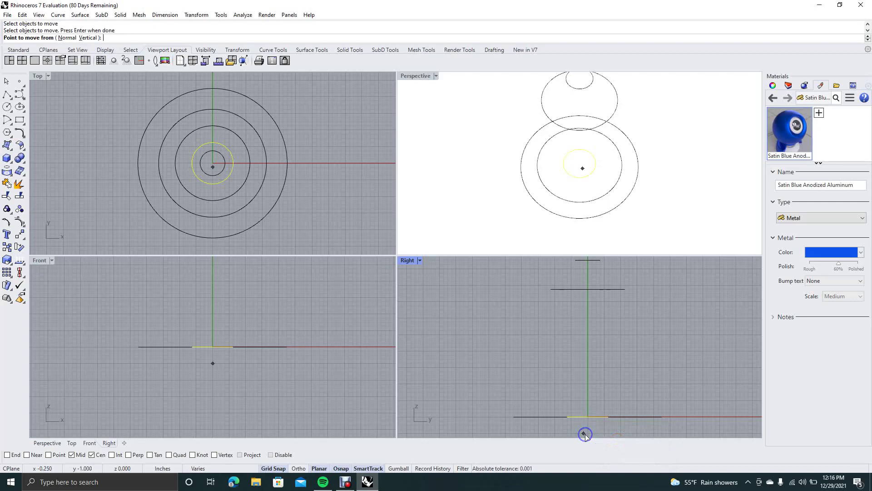
pyautogui.click(588, 418)
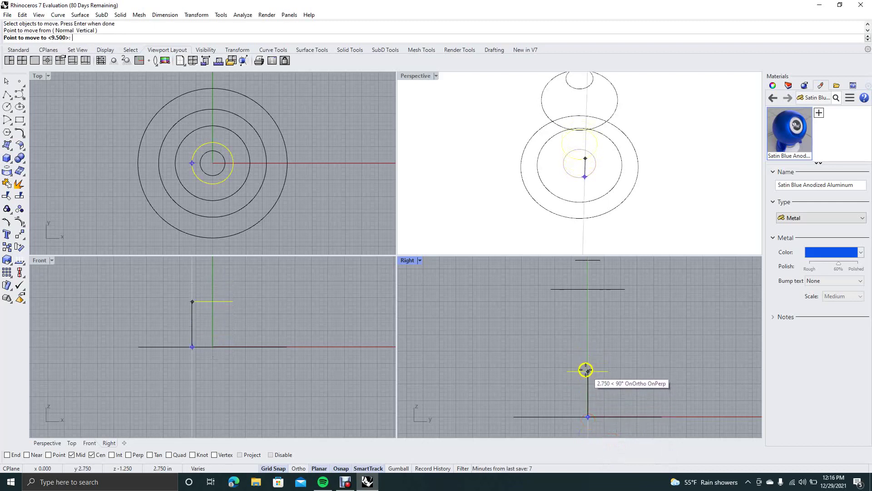
pyautogui.click(589, 273)
# Move the 9-inch circle straight up 4 inches from the origin in the Right view
pyautogui.rightClick(590, 367)
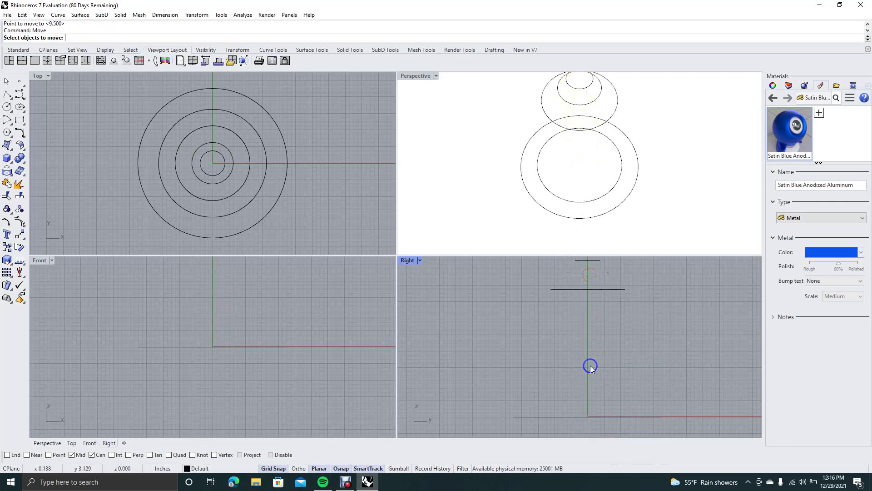
pyautogui.click(589, 416)
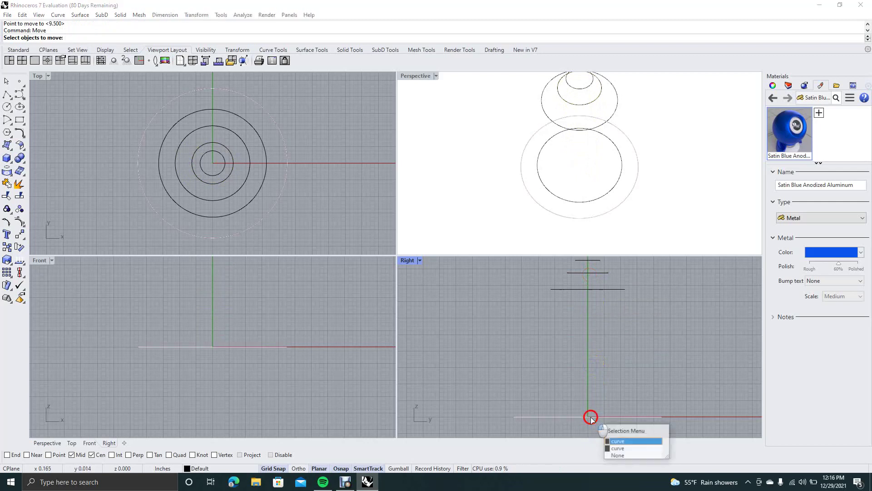
pyautogui.click(618, 440)
pyautogui.rightClick(579, 394)
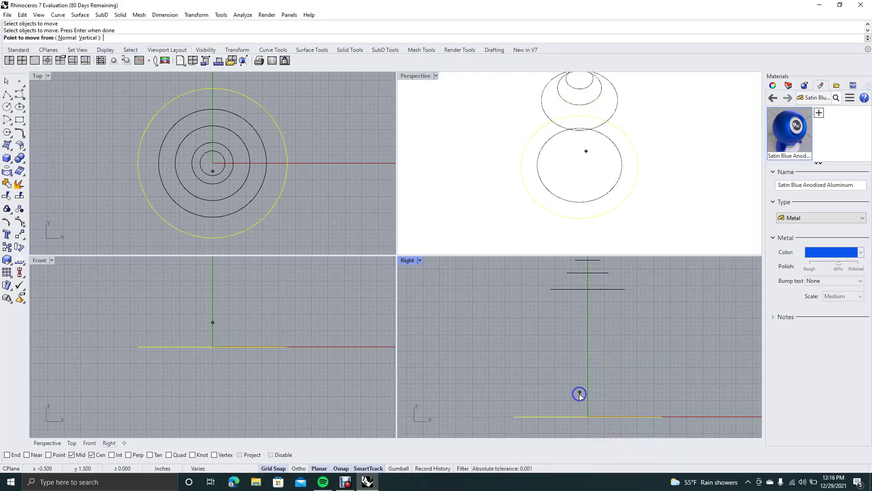
pyautogui.click(590, 416)
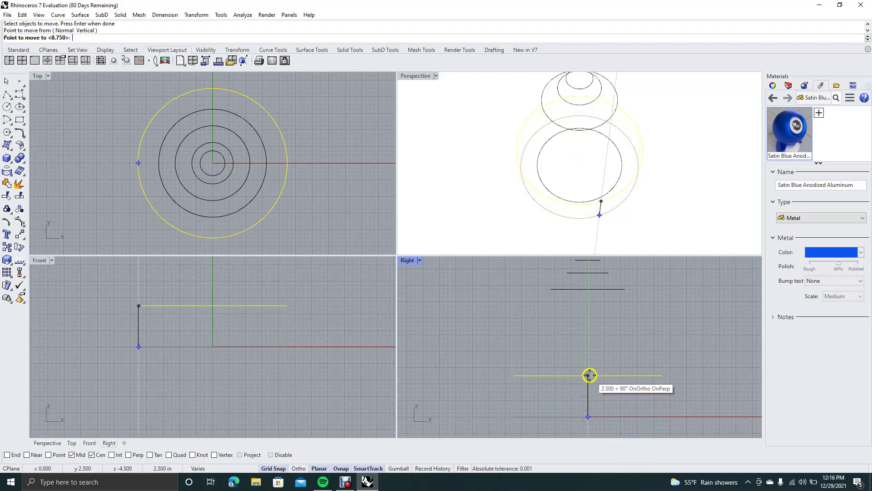
pyautogui.click(589, 351)
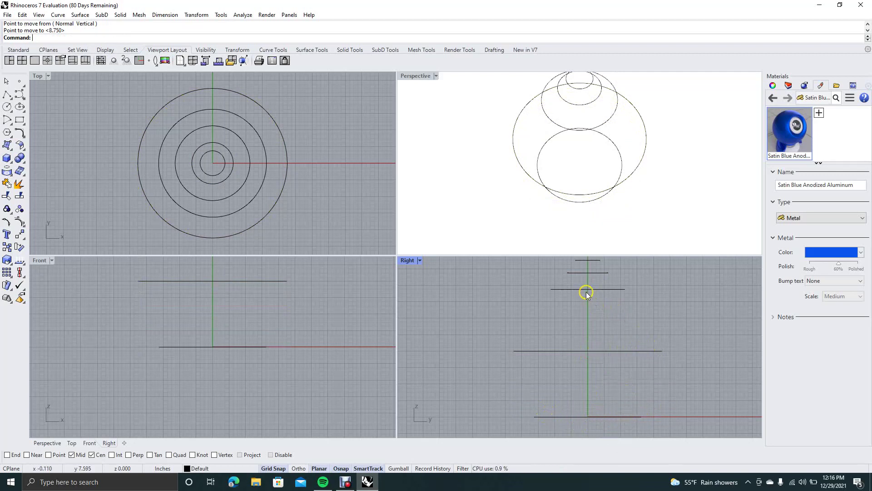
# Lower the 4.5-inch circle to a height of 6.5 inches in the Right view
pyautogui.rightClick(550, 309)
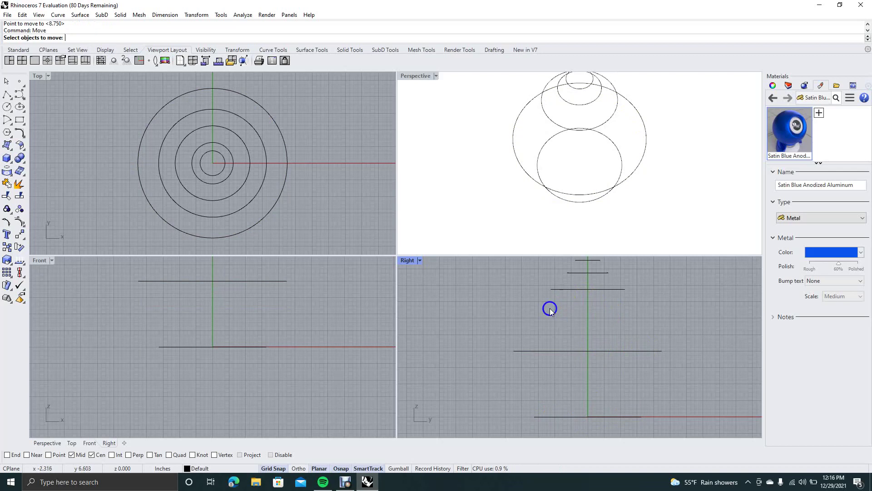
pyautogui.click(581, 290)
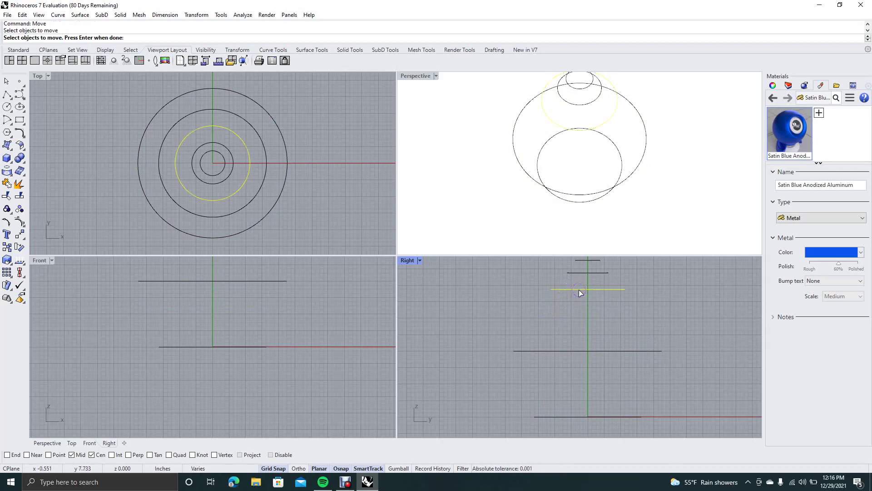
pyautogui.rightClick(580, 293)
pyautogui.click(588, 289)
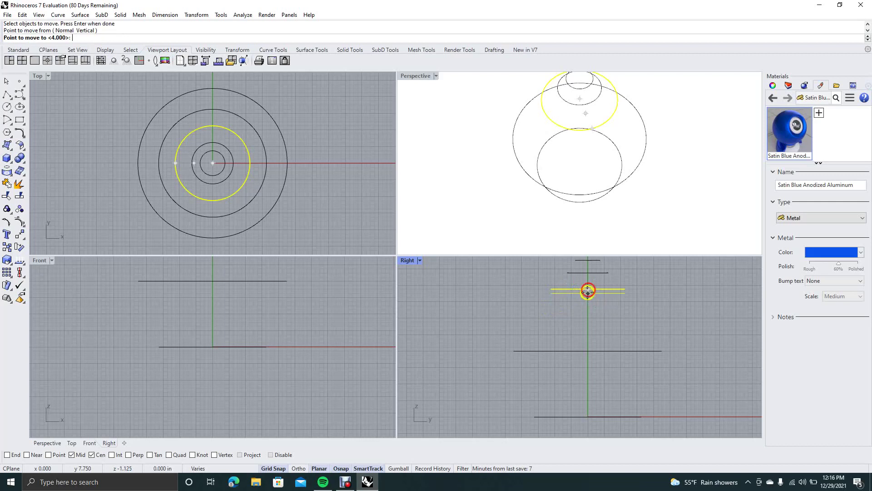
pyautogui.click(586, 309)
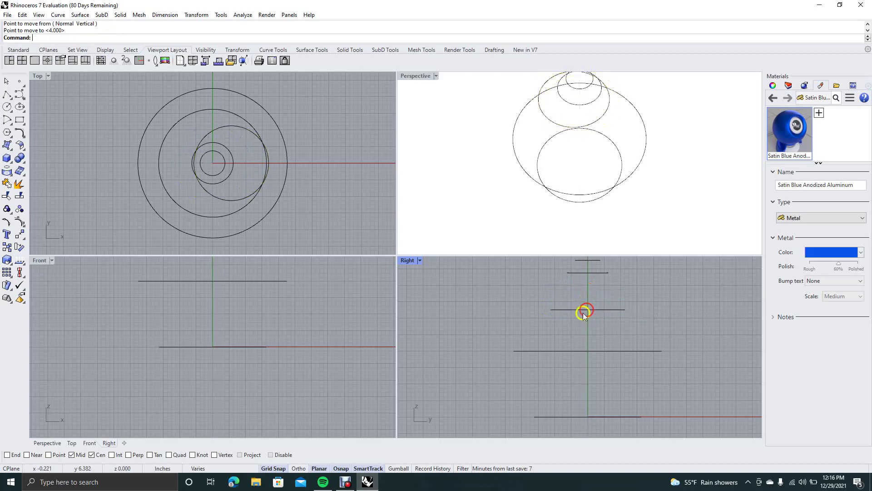
# Move the 2.5-inch circle straight down 0.5 inch in the Right view
pyautogui.rightClick(555, 288)
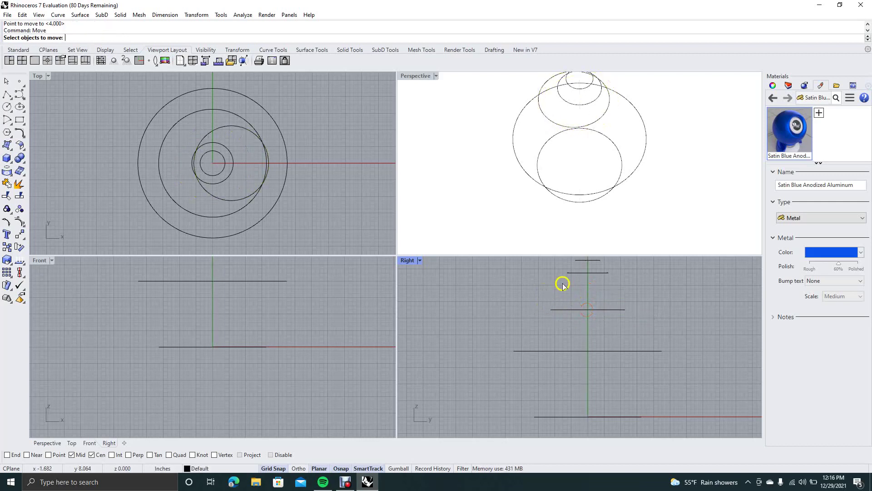
pyautogui.click(582, 274)
pyautogui.rightClick(581, 274)
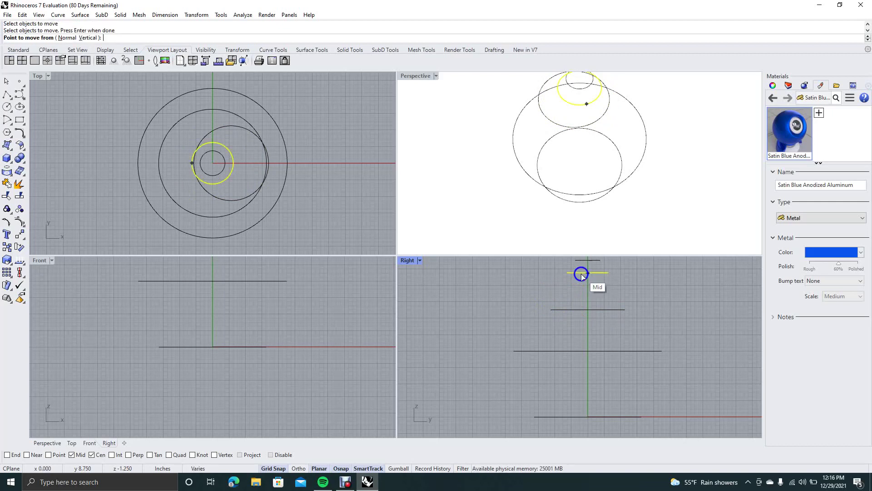
pyautogui.click(587, 273)
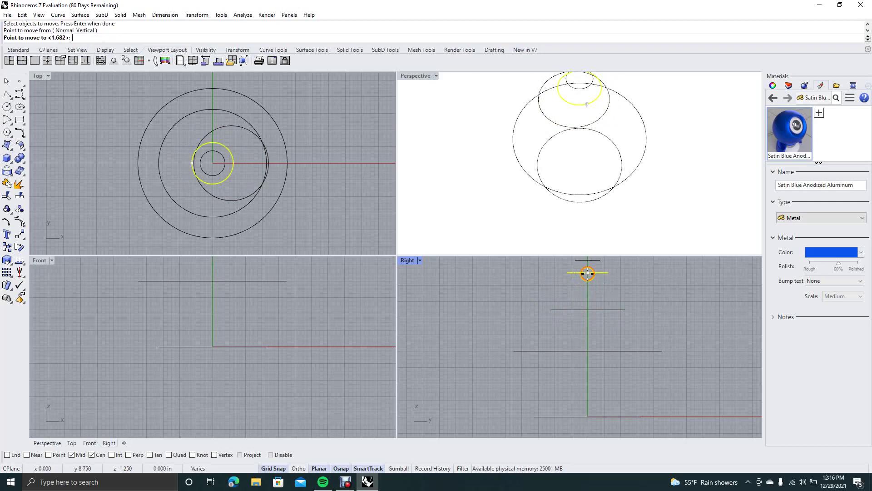
pyautogui.click(587, 281)
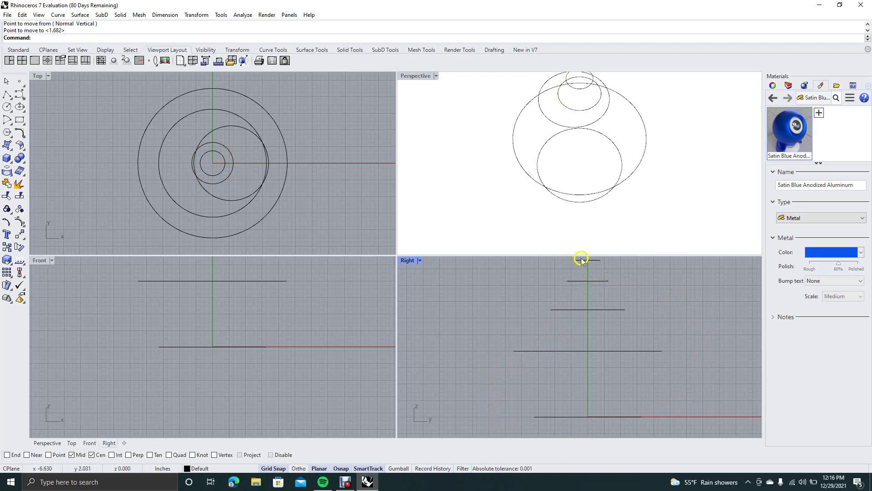
# Move the topmost 1.5-inch circle straight up another 1 inch in the Right view
pyautogui.moveTo(635, 278); pyautogui.dragTo(635, 303, button='right')
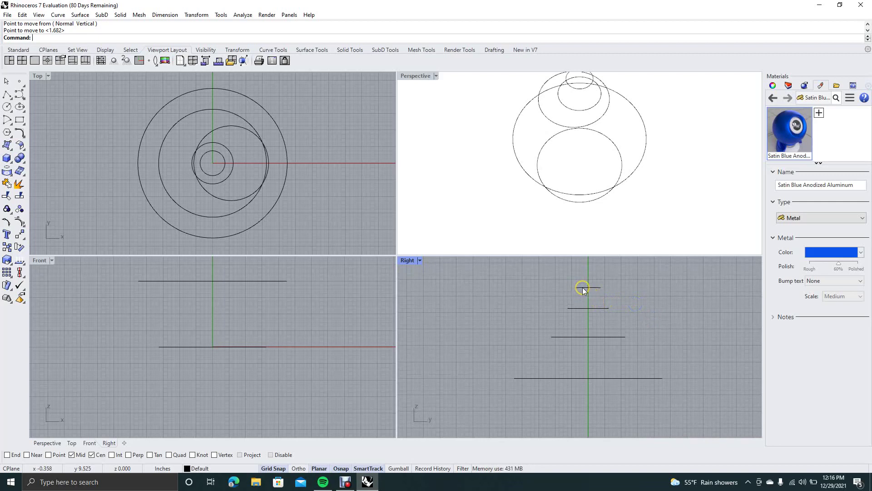
pyautogui.rightClick(525, 295)
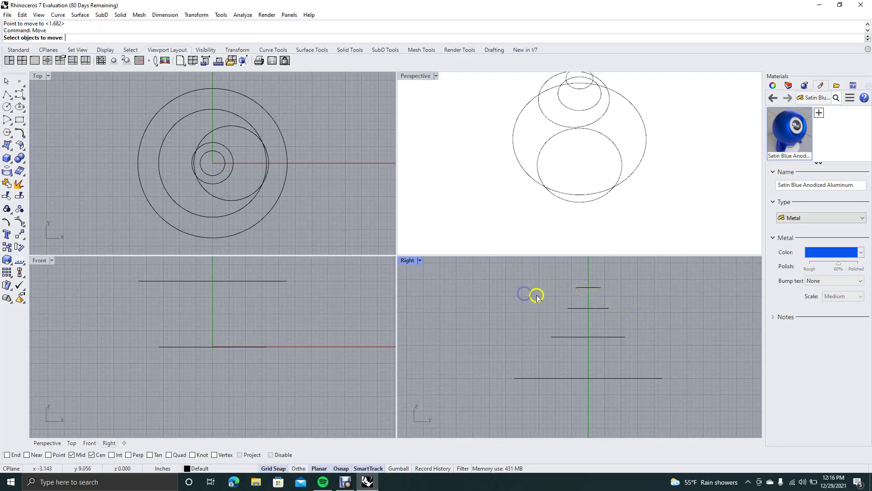
pyautogui.click(582, 289)
pyautogui.rightClick(582, 291)
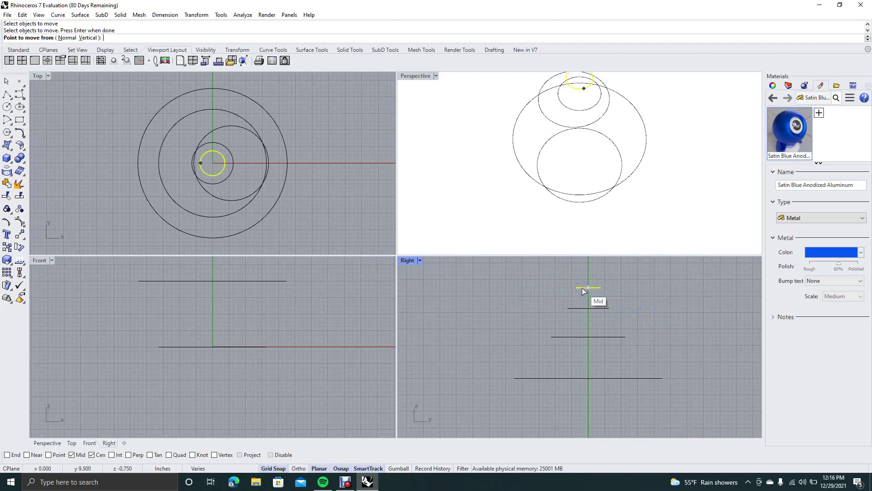
pyautogui.click(588, 287)
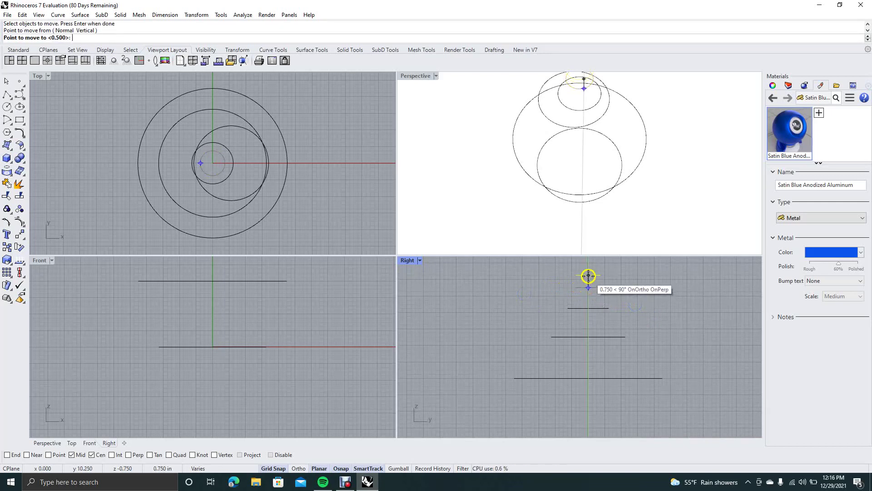
pyautogui.click(589, 271)
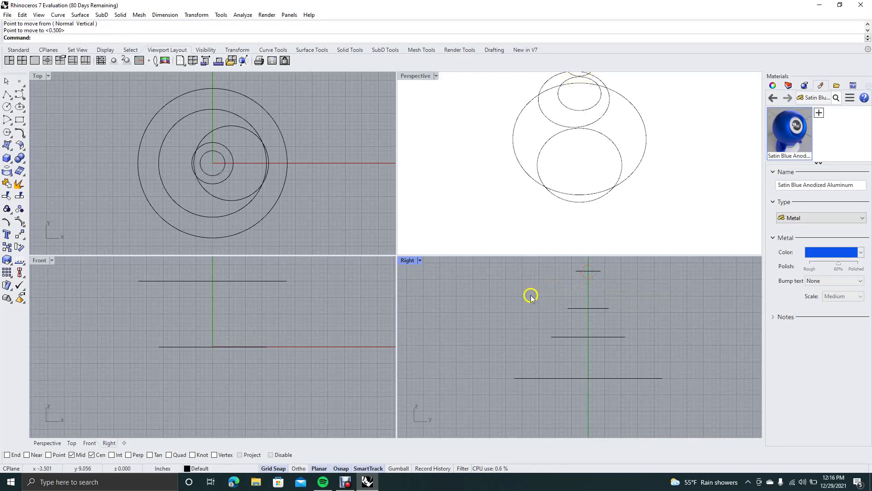
# Move the off-centre 4.5-inch circle from its centre back onto the origin axis in the Top view
pyautogui.click(232, 200)
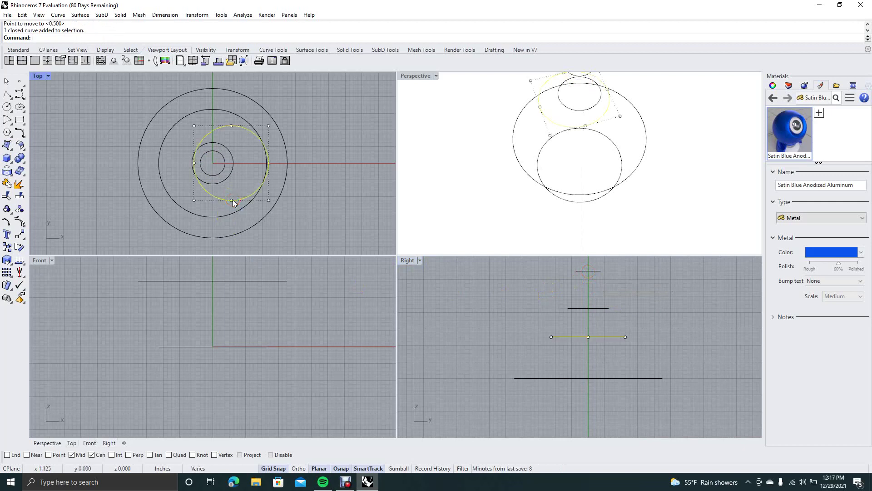
pyautogui.press('Escape')
pyautogui.press('Return')
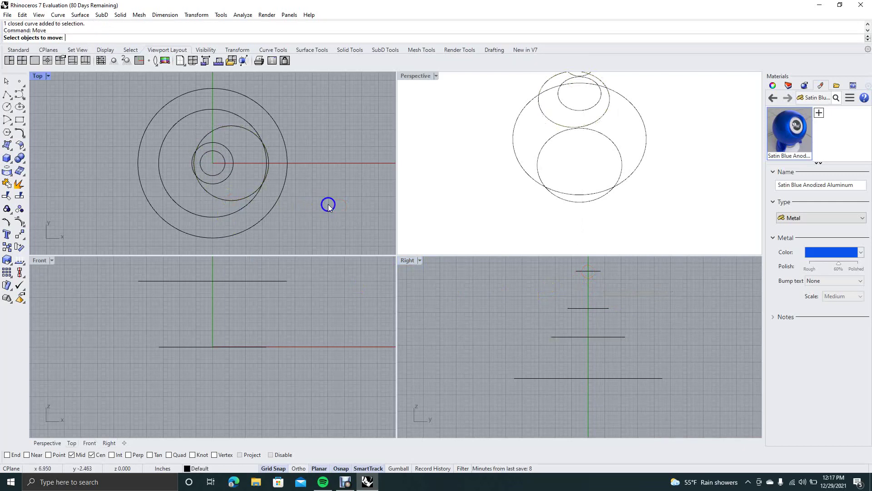
pyautogui.click(230, 201)
pyautogui.press('Return')
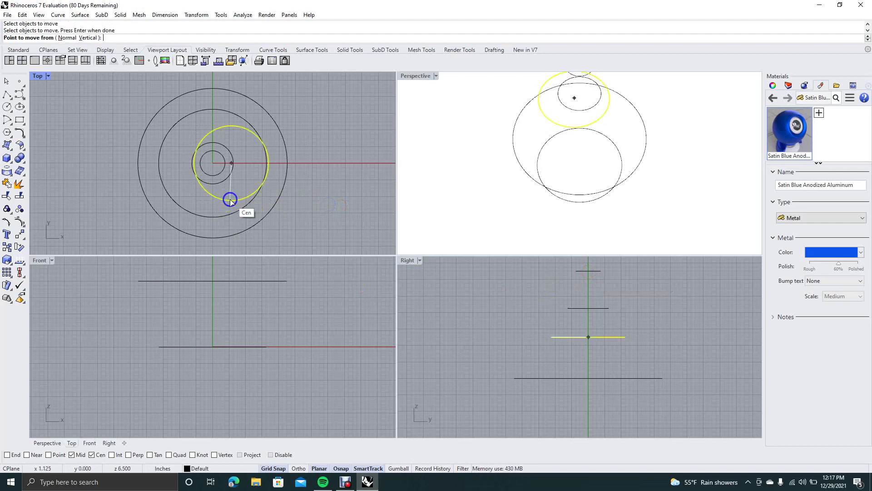
pyautogui.click(231, 164)
pyautogui.click(214, 162)
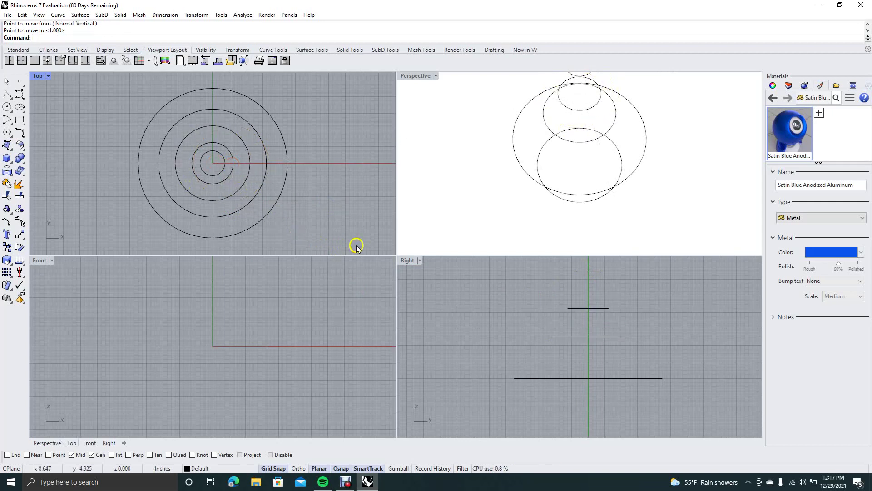
# Try a Normal-style loft through the four lower circles without simplifying, inspect it in the Perspective view, and undo it
pyautogui.moveTo(479, 320); pyautogui.dragTo(485, 287, button='right')
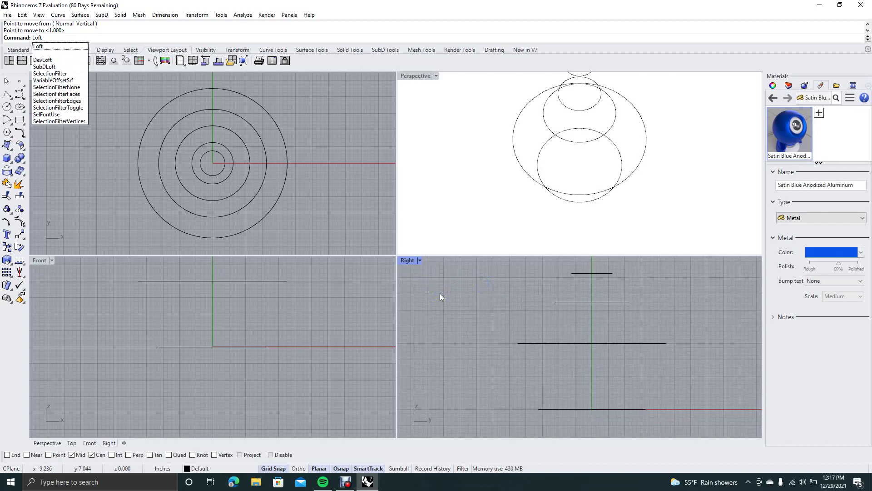
pyautogui.press('Return')
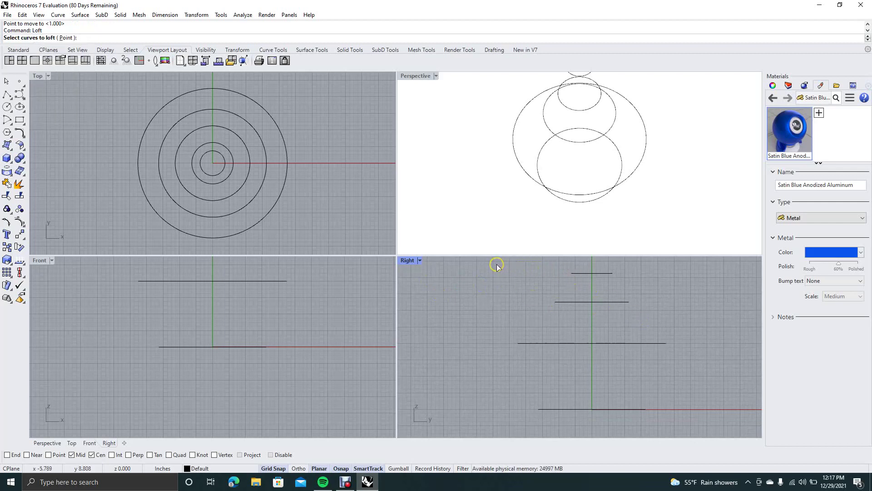
pyautogui.moveTo(497, 263); pyautogui.dragTo(703, 424)
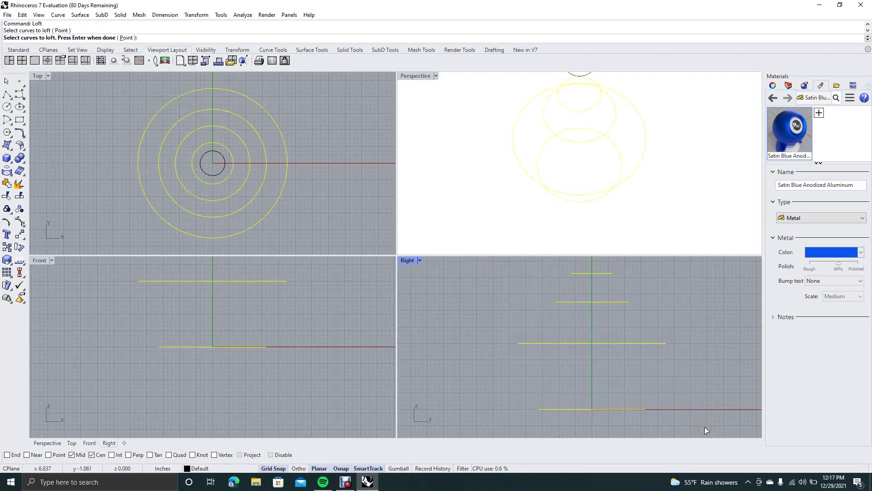
pyautogui.rightClick(704, 427)
pyautogui.rightClick(705, 428)
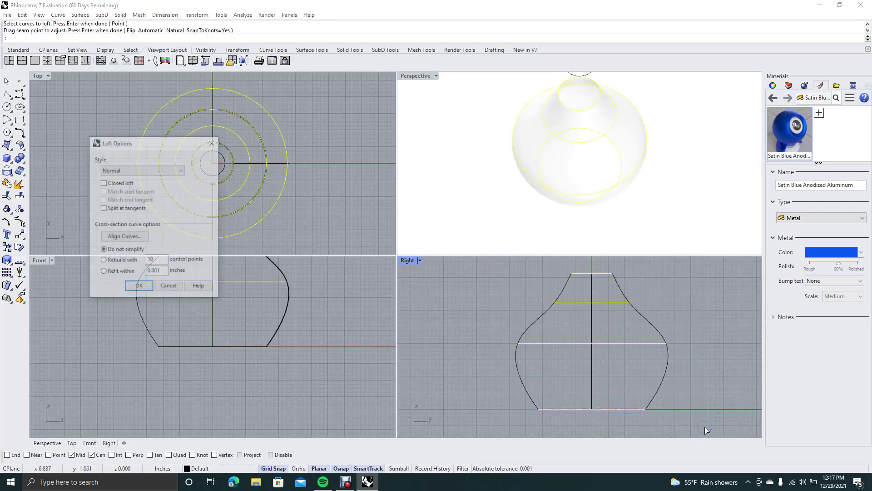
pyautogui.click(140, 290)
pyautogui.moveTo(443, 163); pyautogui.dragTo(482, 178, button='right')
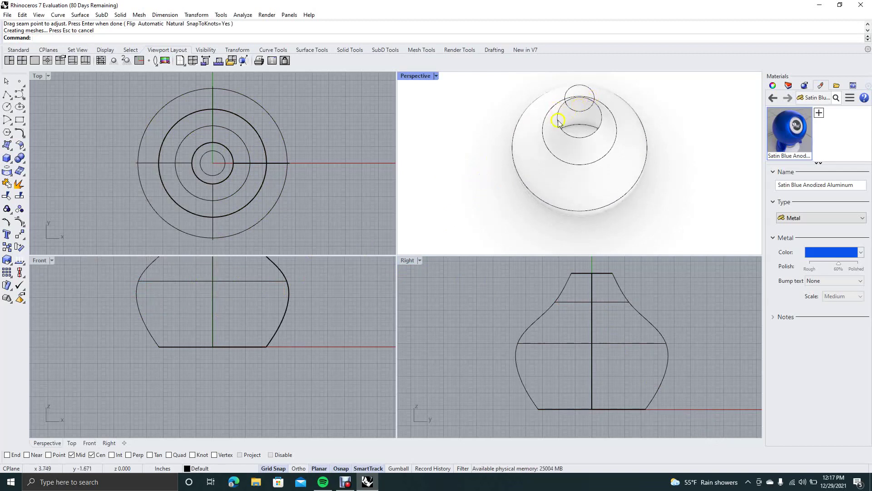
pyautogui.hotkey('ctrl', 'z')
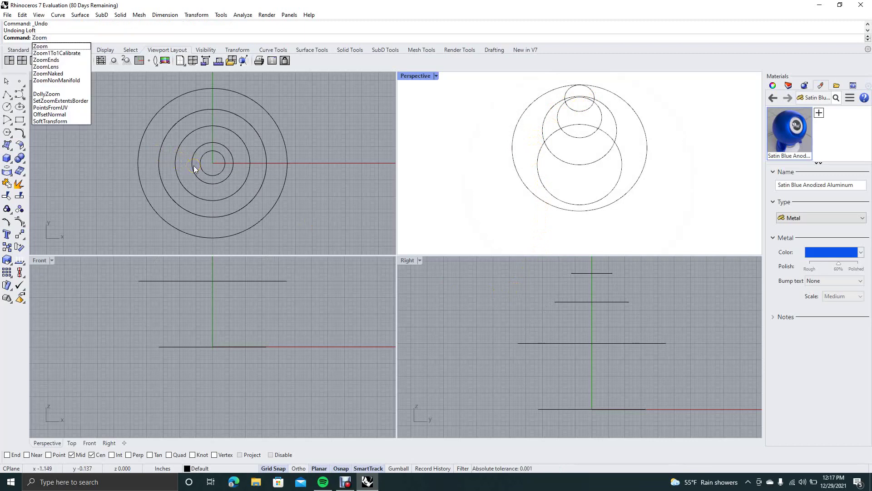
# Zoom out the Right view dynamically to fit all five stacked circles
pyautogui.press('Return')
pyautogui.click(171, 168)
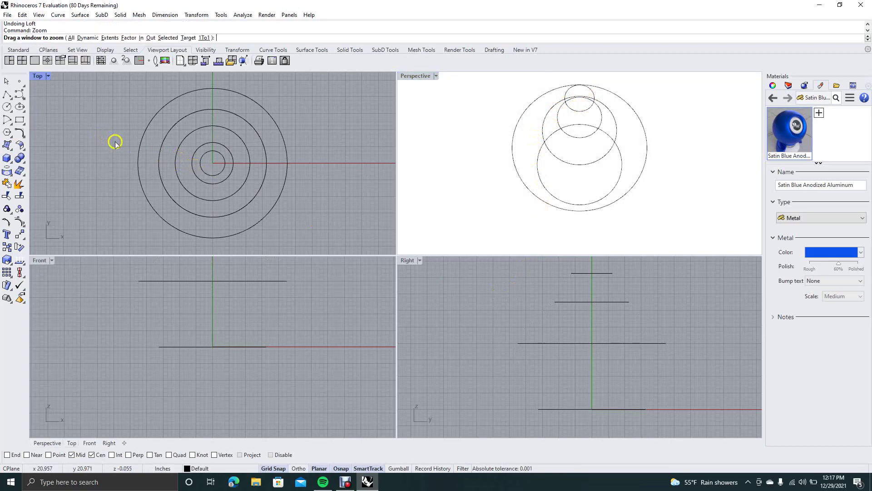
pyautogui.click(87, 38)
pyautogui.moveTo(504, 341); pyautogui.dragTo(487, 363)
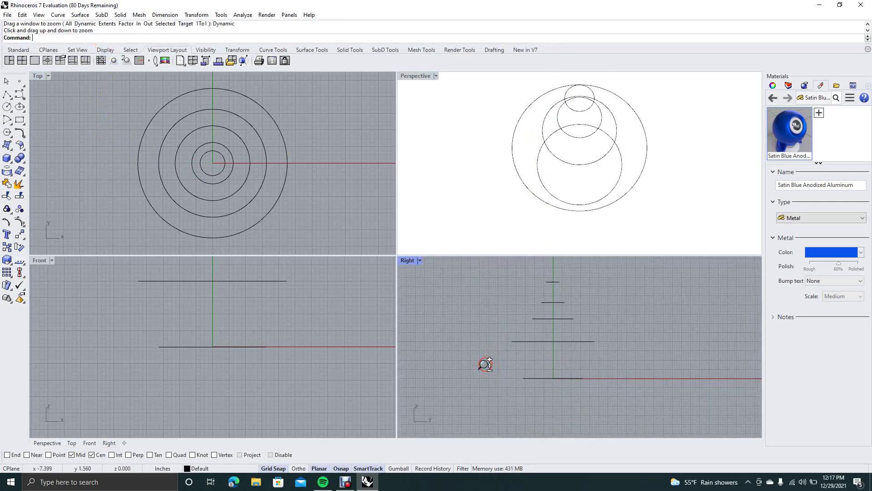
pyautogui.write('Move')
pyautogui.press('Return')
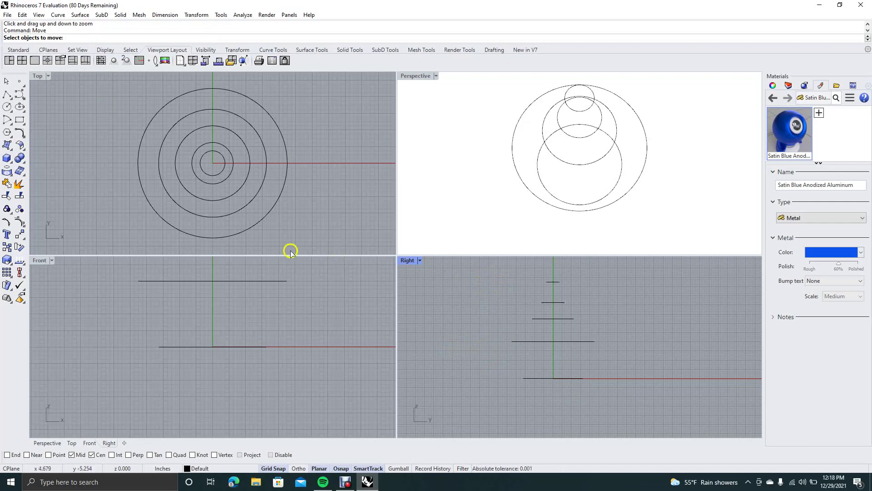
pyautogui.click(6, 81)
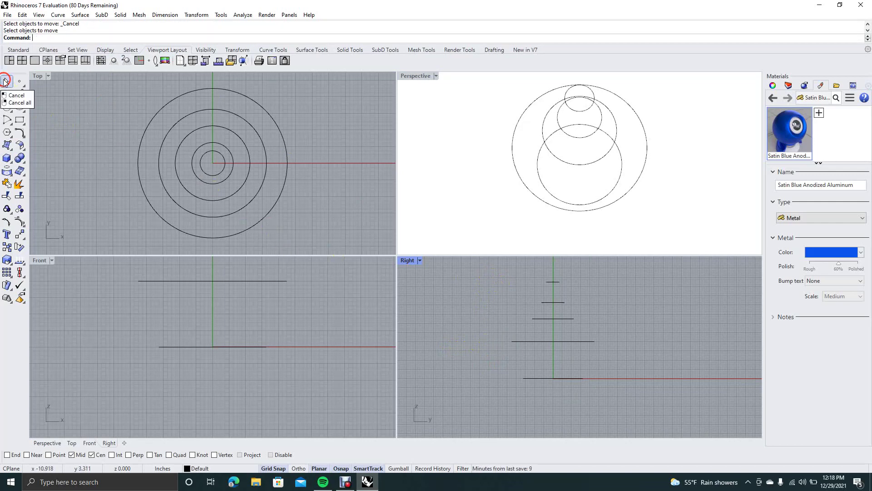
# Loft all five stacked circles into a vase form with the Normal style and no cross-section simplification
pyautogui.write('loft')
pyautogui.press('Return')
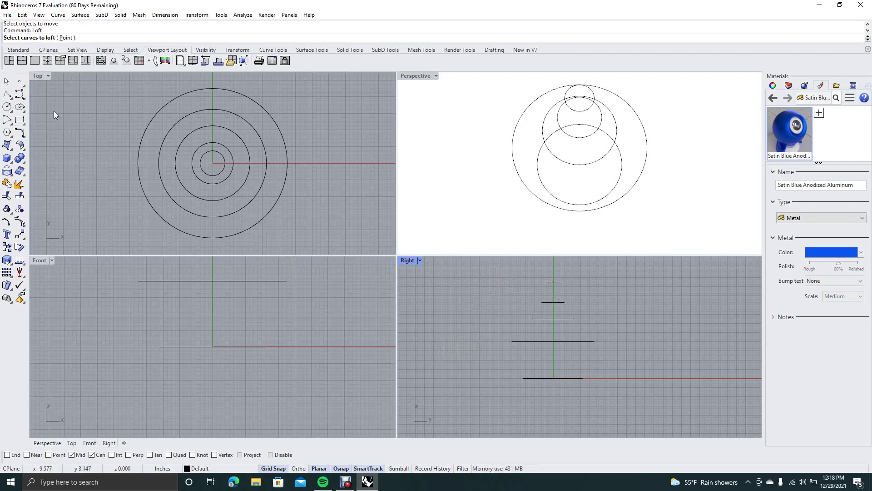
pyautogui.moveTo(477, 265); pyautogui.dragTo(620, 404)
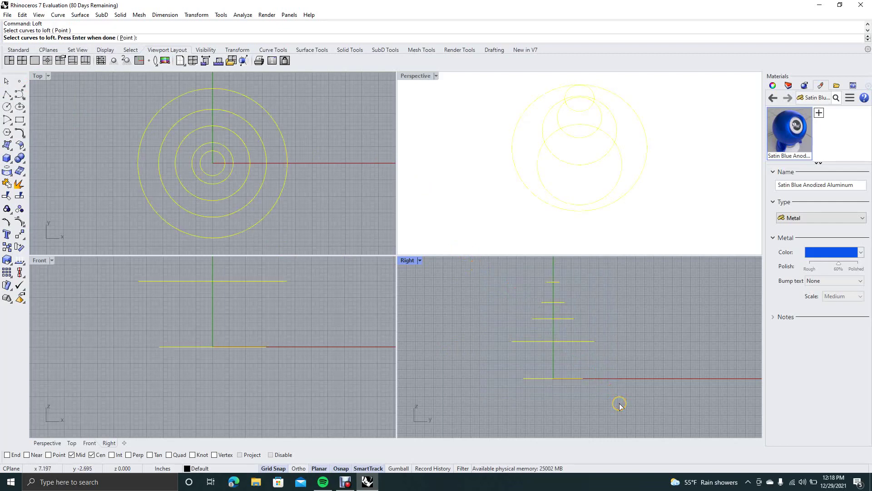
pyautogui.rightClick(620, 405)
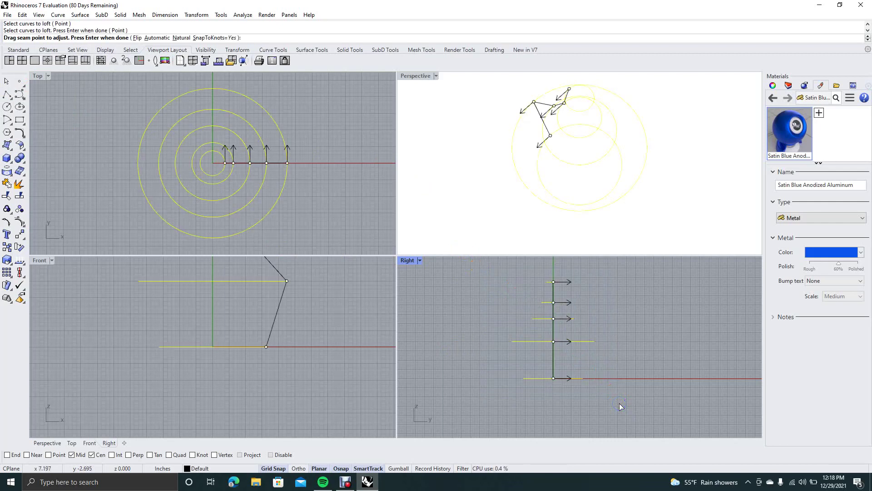
pyautogui.rightClick(620, 402)
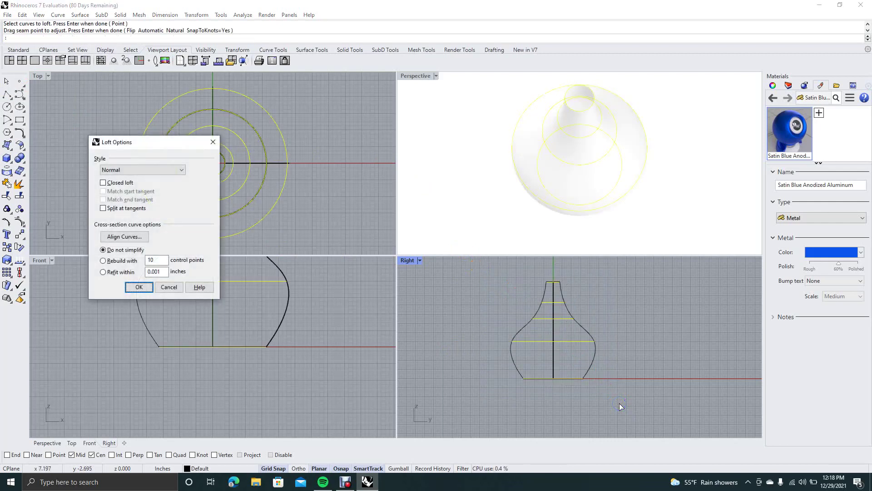
pyautogui.click(140, 287)
# Cap both open ends of the lofted vase and apply the Satin Blue Anodized Aluminum material to it
pyautogui.moveTo(462, 174); pyautogui.dragTo(440, 196, button='right')
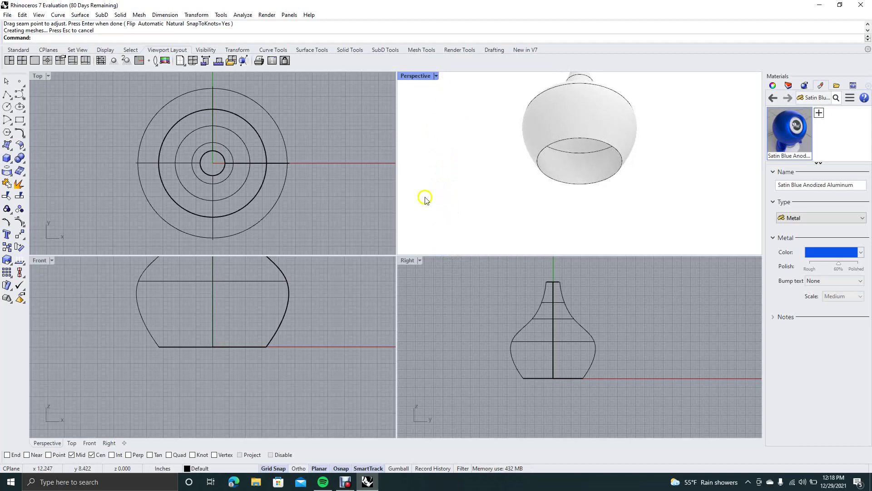
pyautogui.write('Cap')
pyautogui.press('Return')
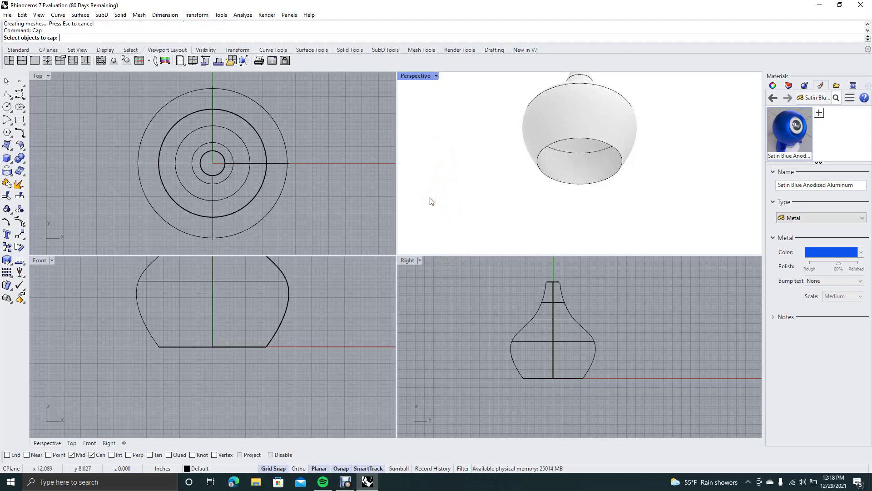
pyautogui.click(548, 146)
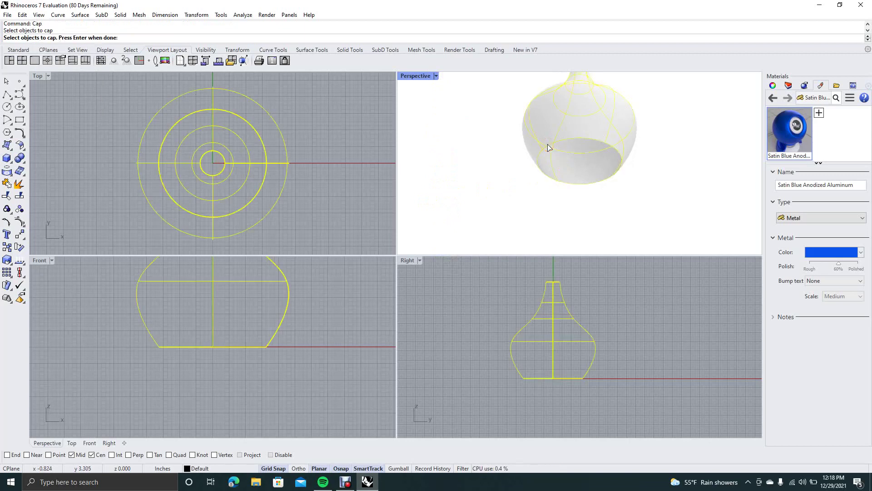
pyautogui.press('Return')
pyautogui.moveTo(497, 131); pyautogui.dragTo(512, 77, button='right')
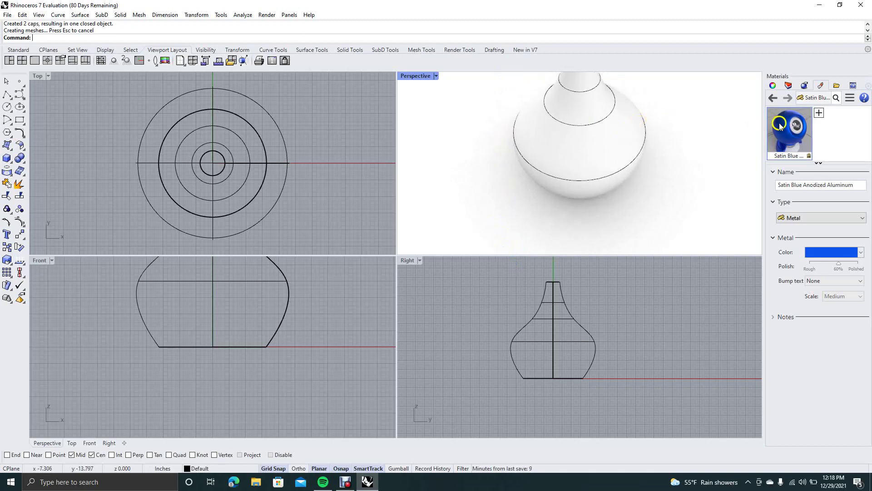
pyautogui.moveTo(785, 122); pyautogui.dragTo(555, 141)
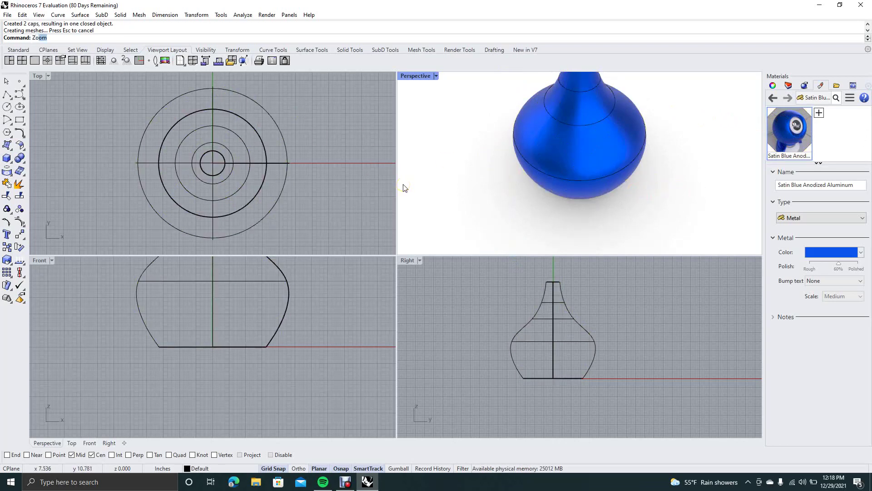
# Shell the capped vase with a thickness of 0.125, removing the small circular face at the top of the neck
pyautogui.press('Return')
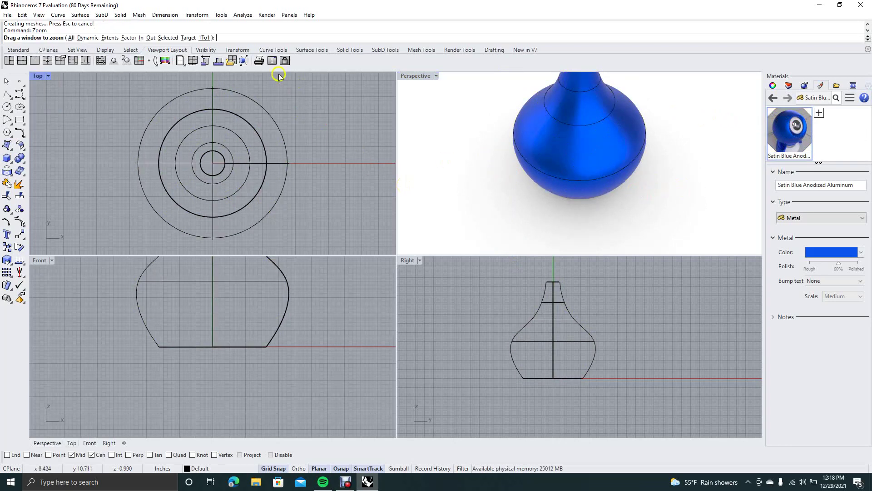
pyautogui.click(88, 37)
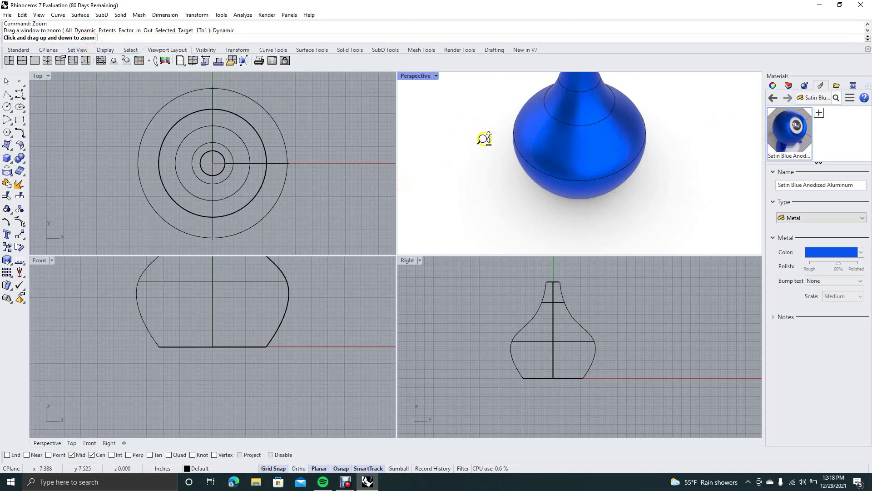
pyautogui.moveTo(484, 139); pyautogui.dragTo(484, 150)
pyautogui.moveTo(481, 157); pyautogui.dragTo(485, 152)
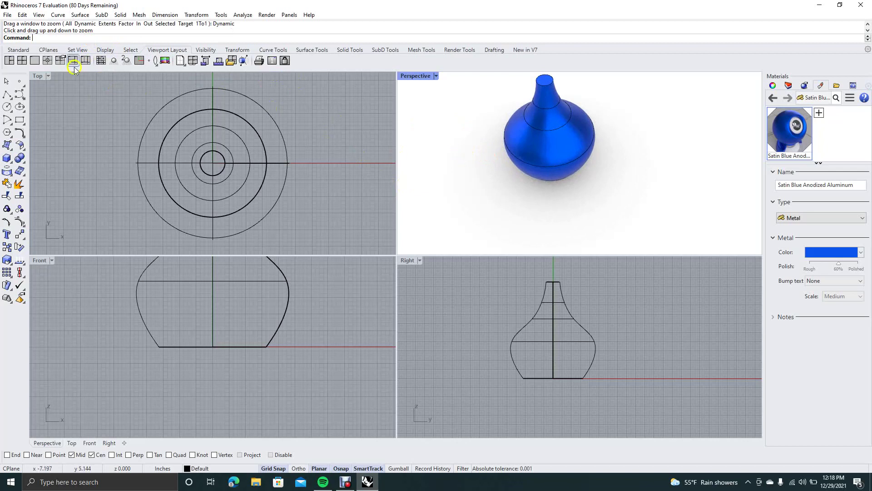
pyautogui.click(6, 82)
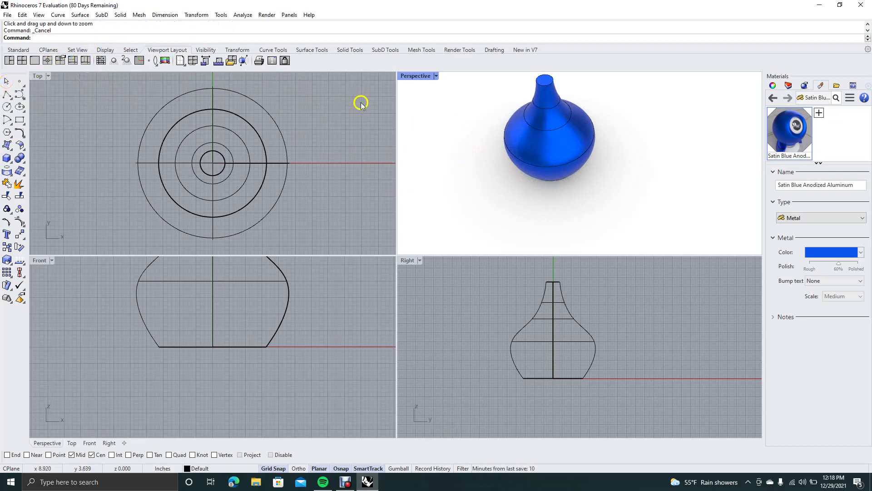
pyautogui.moveTo(466, 111); pyautogui.dragTo(510, 118, button='right')
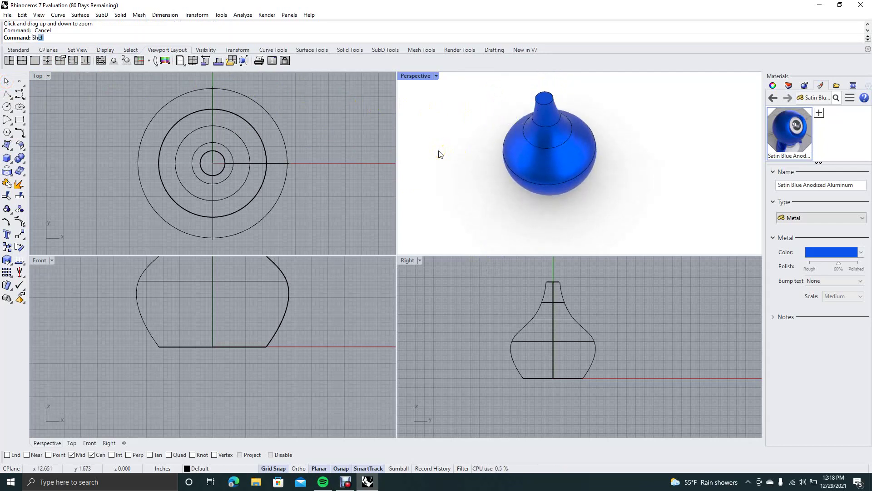
pyautogui.press('Return')
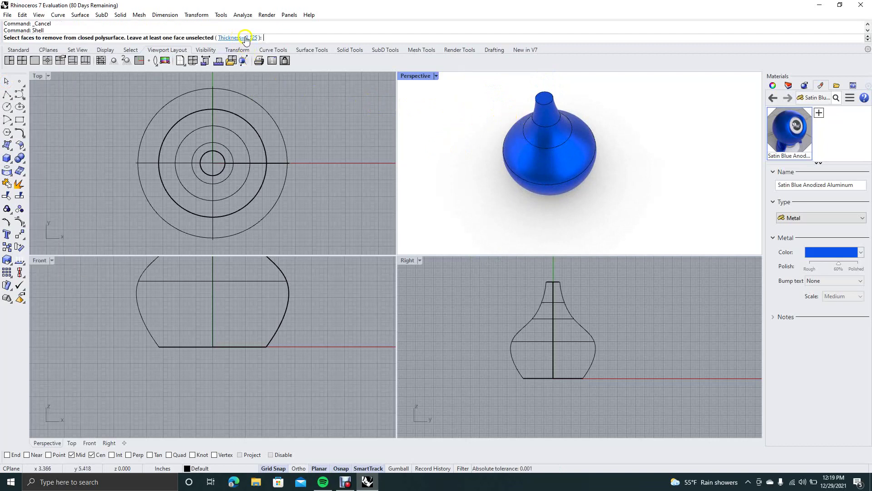
pyautogui.click(544, 101)
pyautogui.click(545, 100)
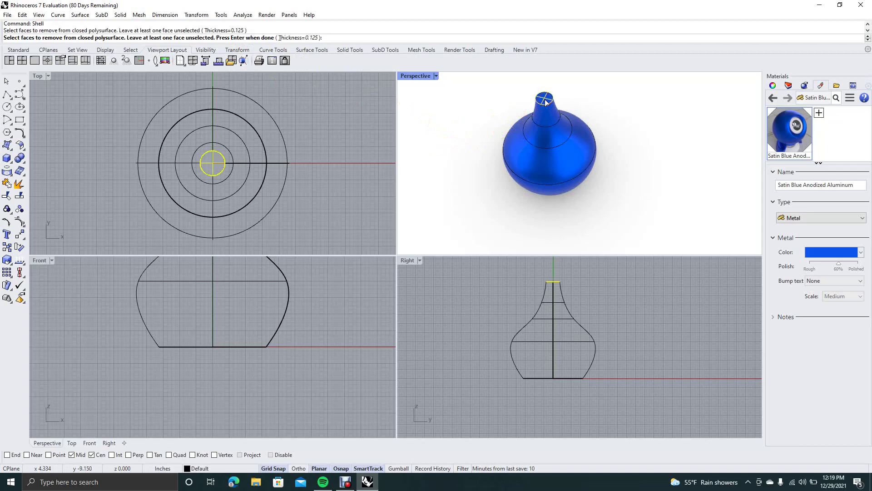
pyautogui.press('Return')
pyautogui.moveTo(516, 106)
pyautogui.mouseDown(button='right')
pyautogui.moveTo(516, 160)
pyautogui.moveTo(520, 97)
pyautogui.moveTo(525, 245)
pyautogui.moveTo(555, 174)
pyautogui.moveTo(536, 230)
pyautogui.moveTo(526, 74)
pyautogui.moveTo(525, 92)
pyautogui.mouseUp(button='right')
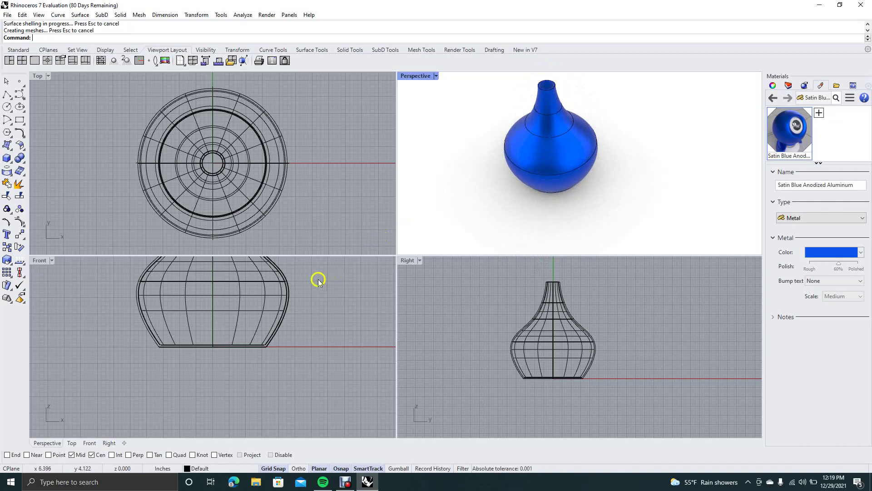
pyautogui.moveTo(317, 282); pyautogui.dragTo(310, 390, button='right')
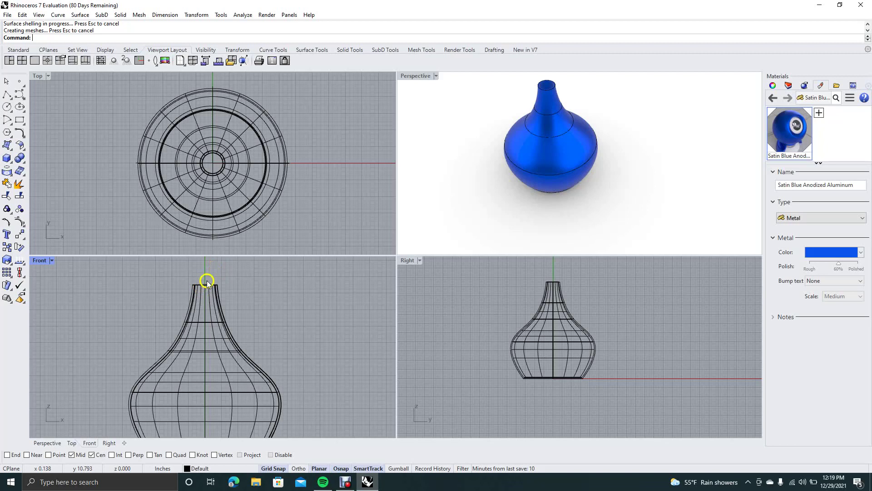